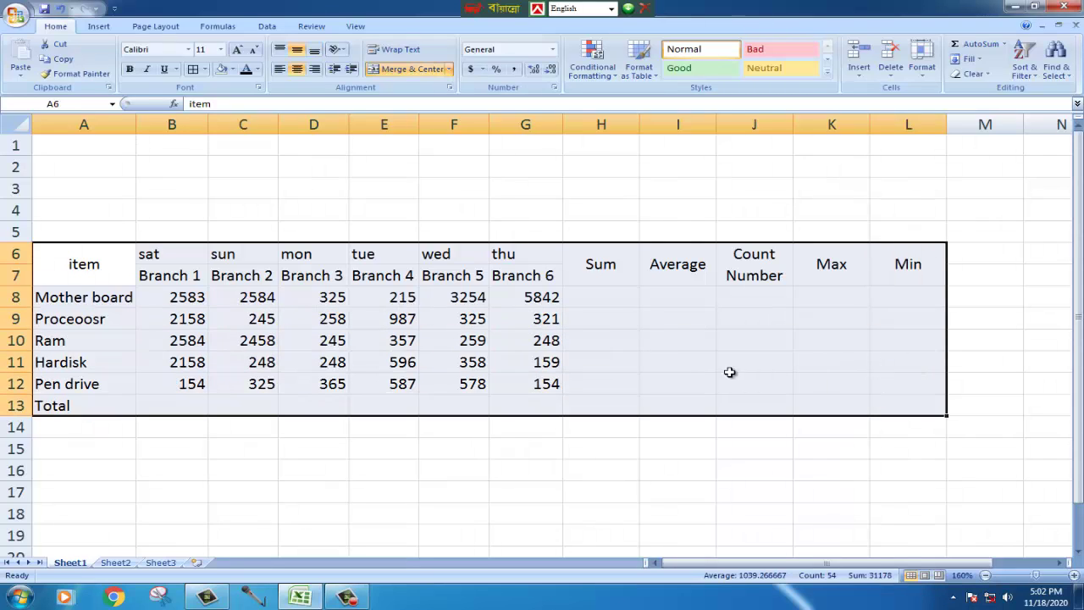
- Examine the sales table's day and branch headings, the Sum to Min columns, and the Total row
{"action": "left_click", "coordinate": [627, 332]}
{"action": "left_click_drag", "start_coordinate": [152, 244], "coordinate": [484, 252]}
{"action": "left_click", "coordinate": [169, 275]}
{"action": "left_click_drag", "start_coordinate": [170, 276], "coordinate": [525, 275]}
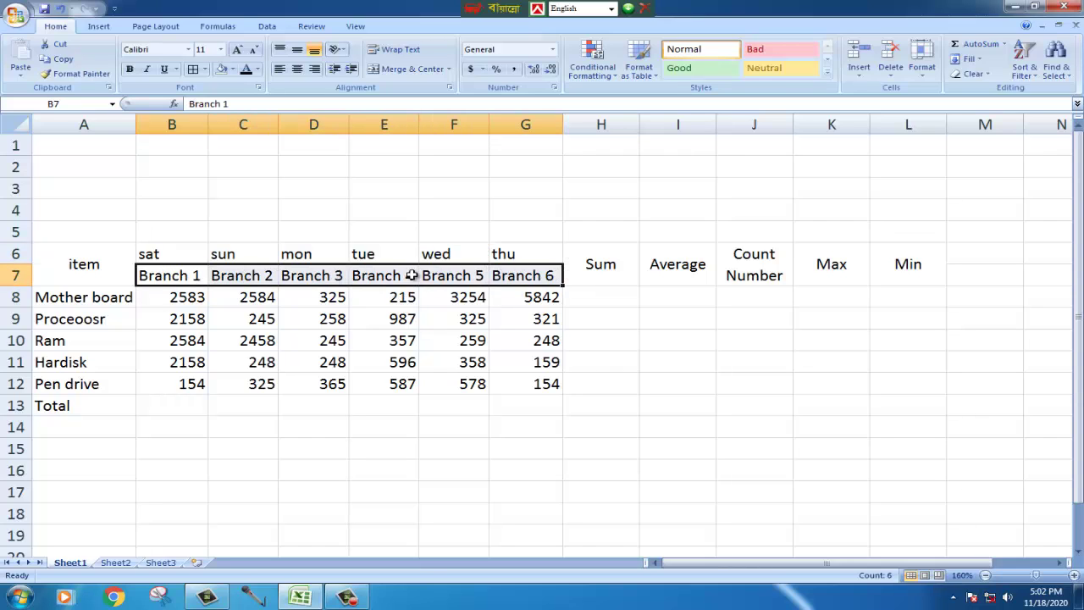
{"action": "left_click", "coordinate": [542, 277]}
{"action": "left_click", "coordinate": [587, 276]}
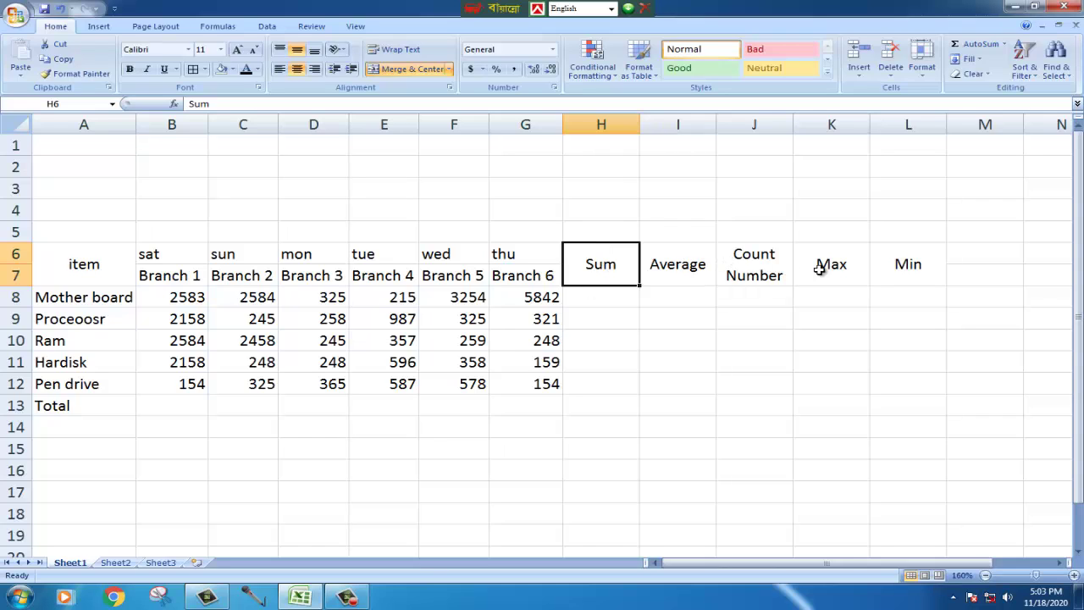
{"action": "left_click_drag", "start_coordinate": [627, 264], "coordinate": [886, 271]}
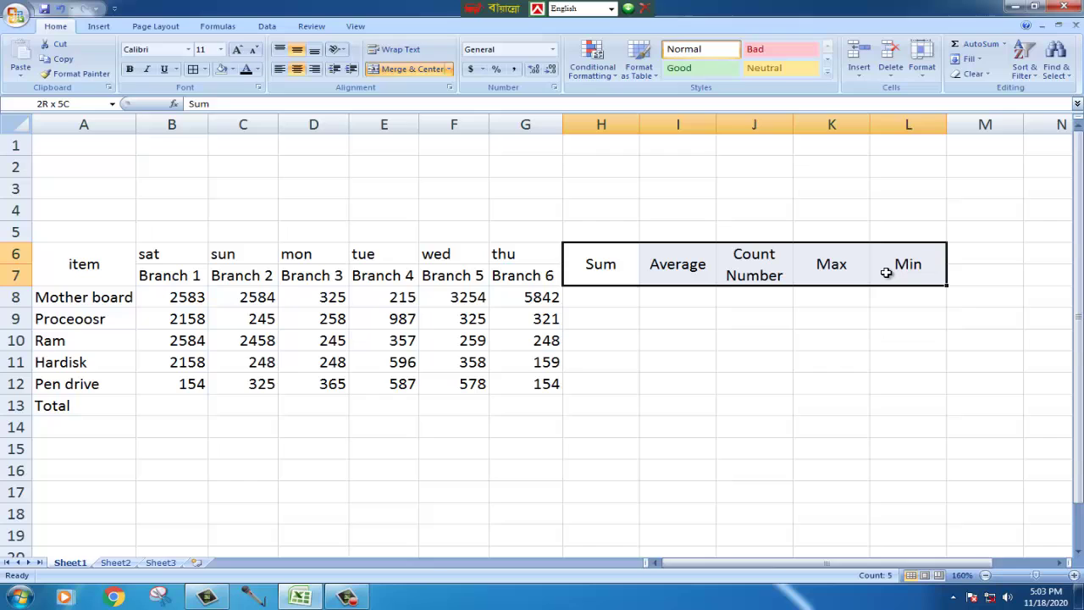
{"action": "left_click", "coordinate": [149, 406]}
{"action": "left_click", "coordinate": [133, 406]}
{"action": "left_click", "coordinate": [158, 406]}
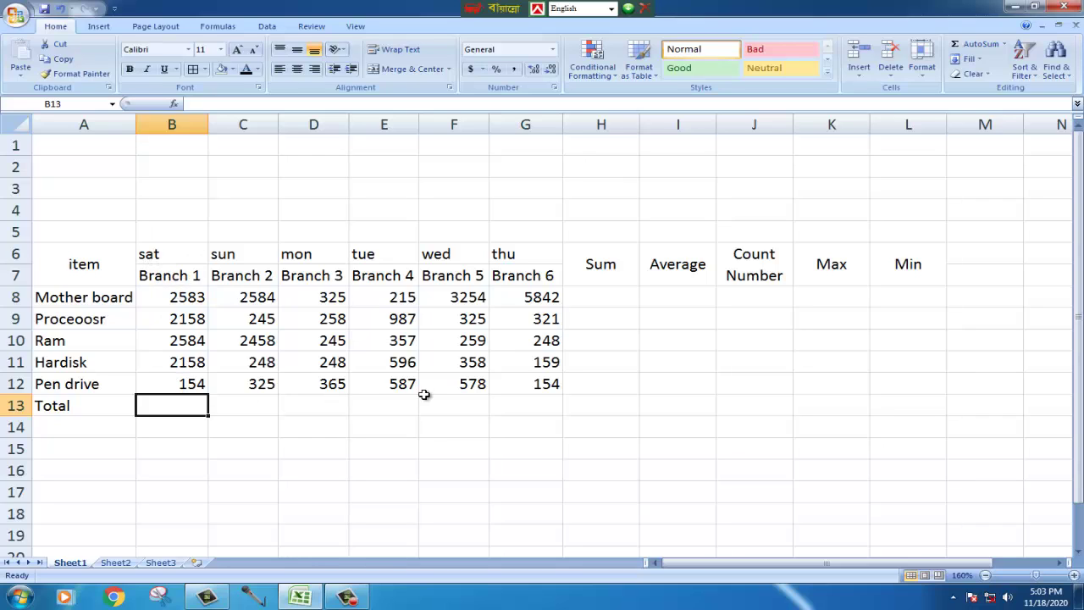
{"action": "left_click", "coordinate": [311, 383]}
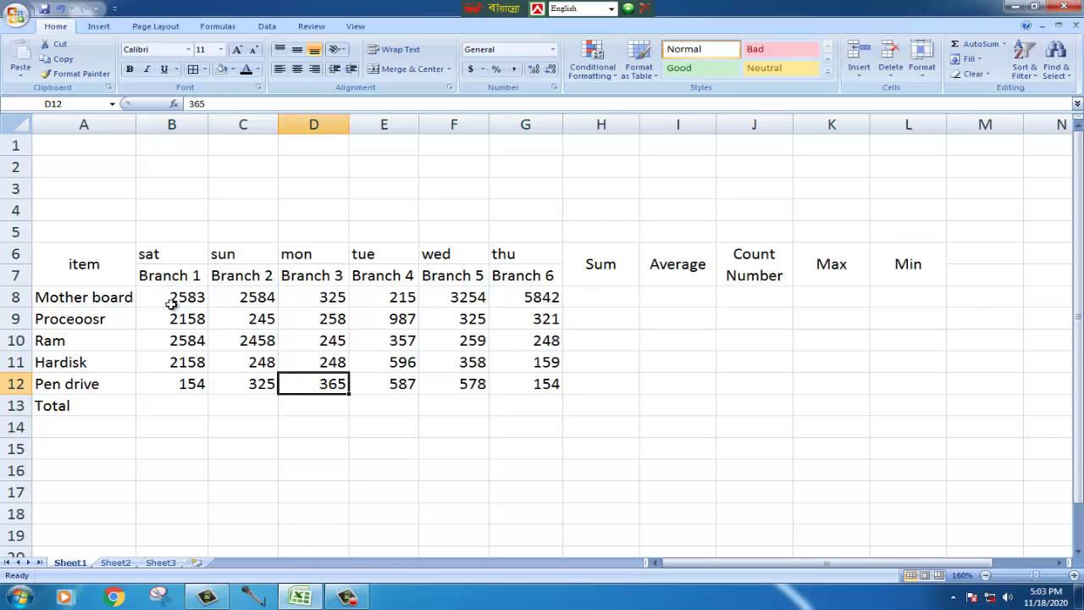
- Apply All Borders to the whole table, A6:L13
{"action": "left_click_drag", "start_coordinate": [70, 262], "coordinate": [911, 406]}
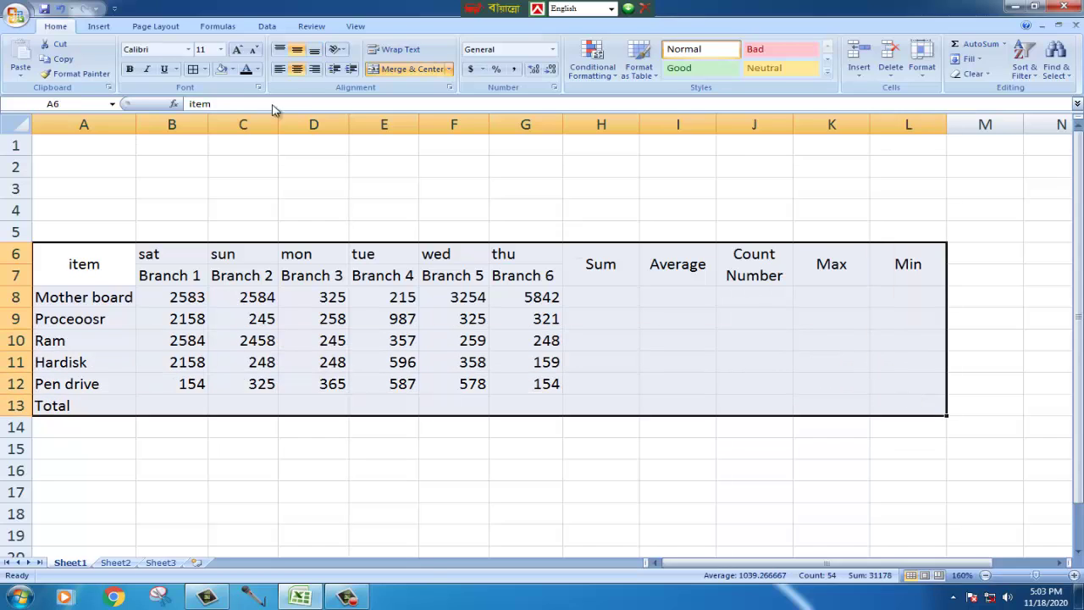
{"action": "left_click", "coordinate": [205, 69]}
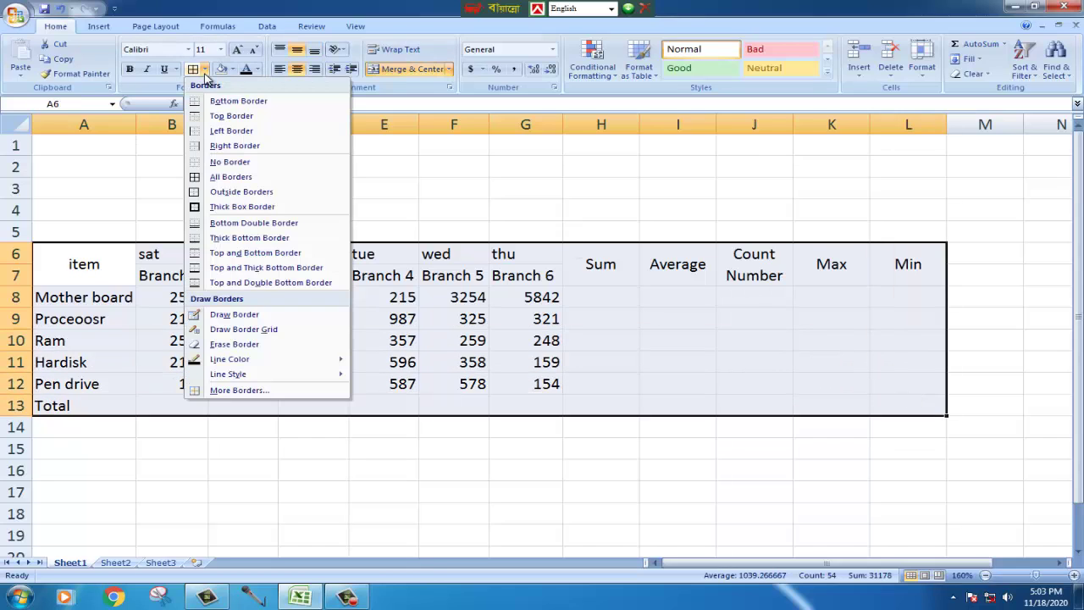
{"action": "left_click", "coordinate": [227, 179]}
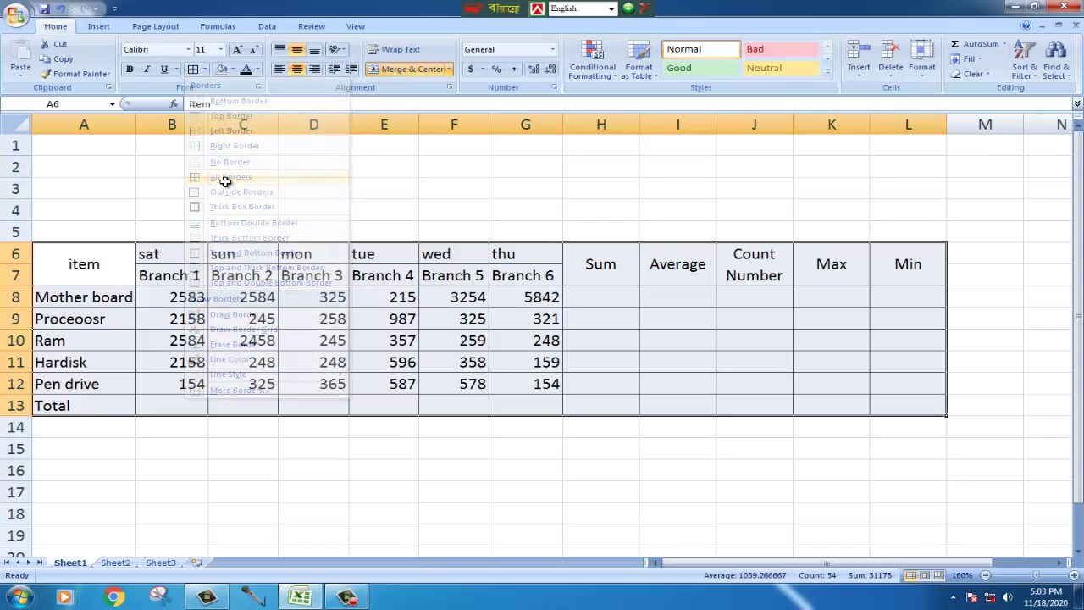
{"action": "left_click", "coordinate": [467, 302]}
- Fill the day heading cells B6:G6, sat to thu, with yellow
{"action": "left_click_drag", "start_coordinate": [149, 254], "coordinate": [508, 254]}
{"action": "left_click", "coordinate": [234, 69]}
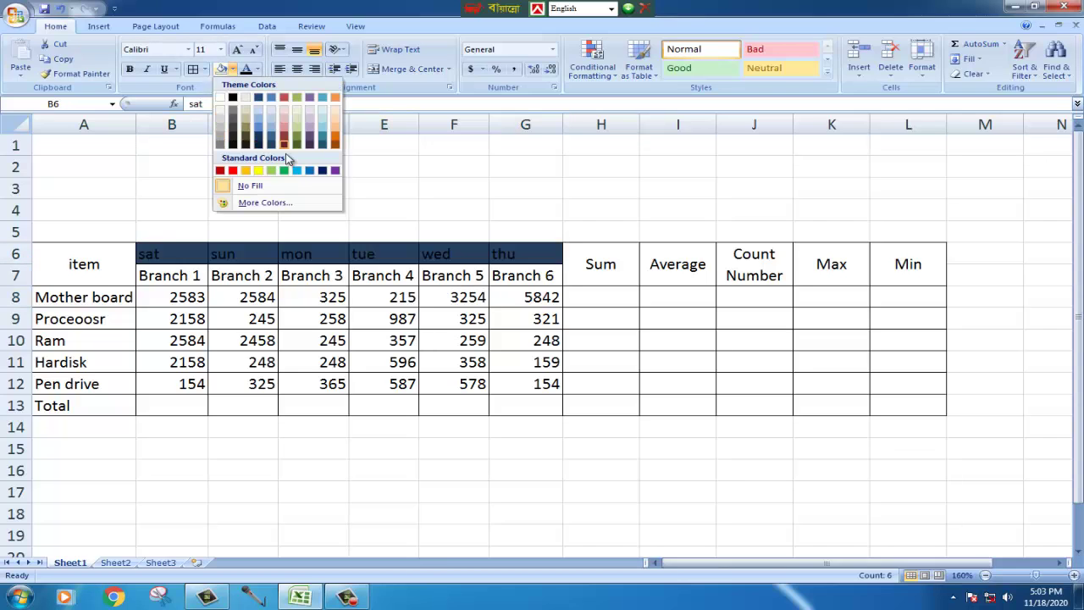
{"action": "left_click", "coordinate": [258, 170]}
- Fill the branch heading cells B7:G7, Branch 1 to Branch 6, with light green
{"action": "left_click_drag", "start_coordinate": [206, 279], "coordinate": [522, 278]}
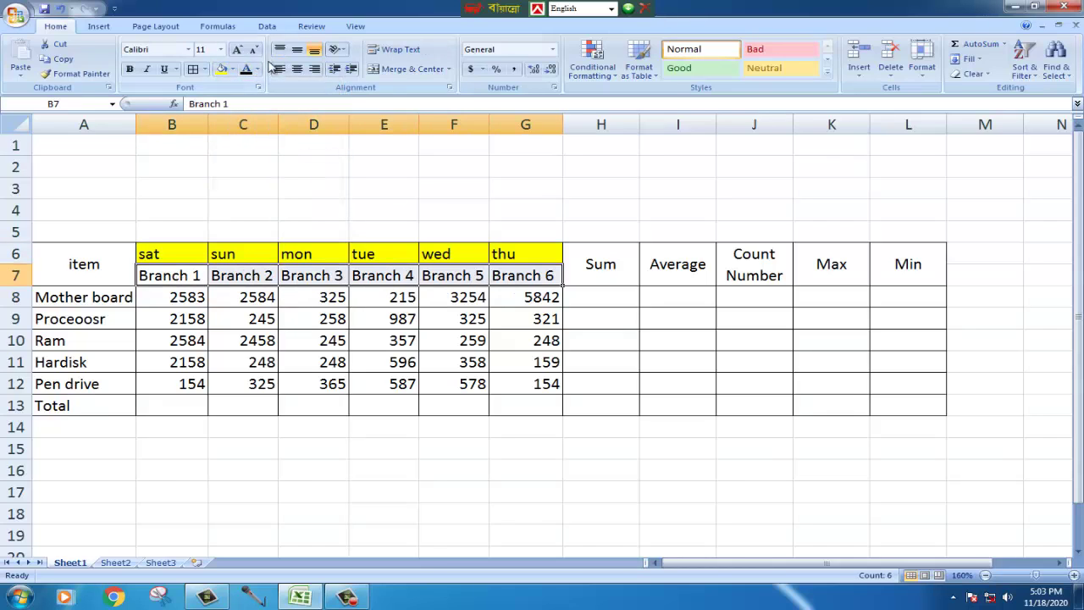
{"action": "left_click", "coordinate": [204, 70]}
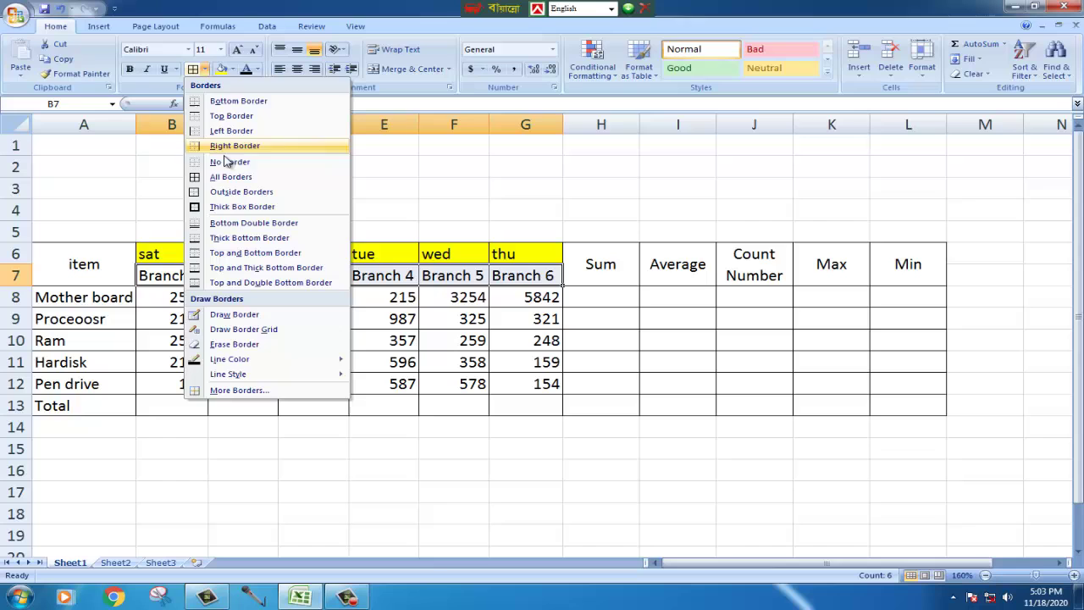
{"action": "left_click", "coordinate": [233, 71]}
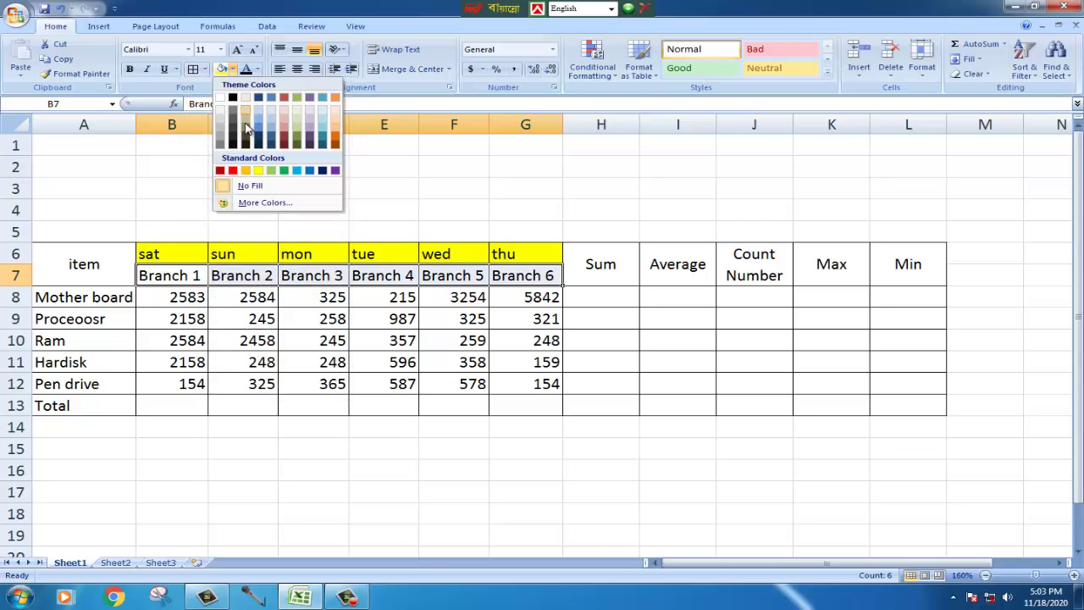
{"action": "left_click", "coordinate": [271, 170]}
{"action": "left_click", "coordinate": [468, 332]}
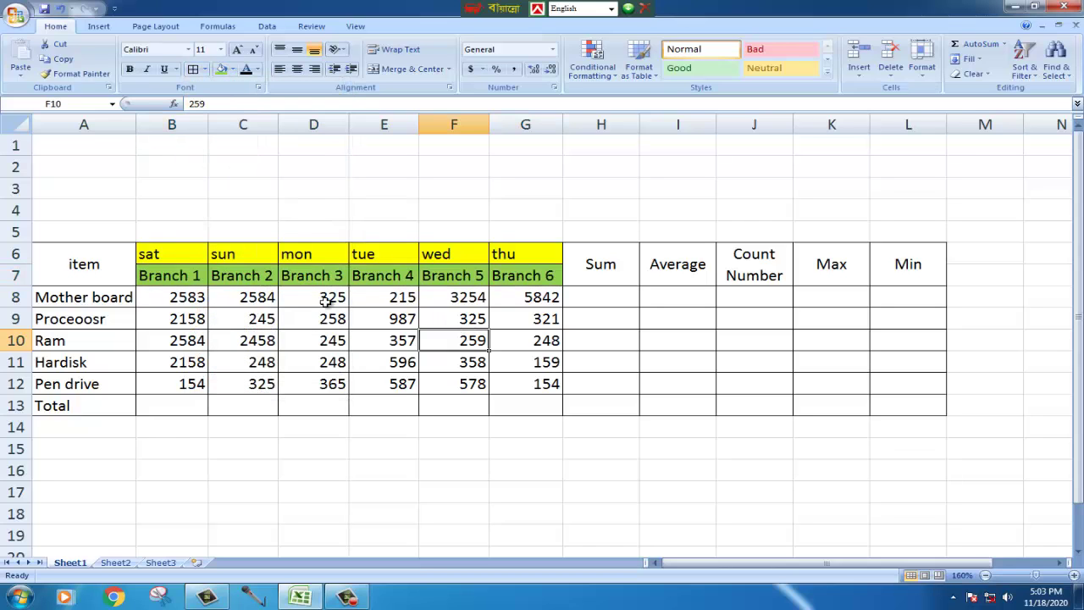
- Fill the calculation headings from Sum to Min, H6:L7, with light blue
{"action": "left_click", "coordinate": [604, 259]}
{"action": "left_click_drag", "start_coordinate": [682, 268], "coordinate": [884, 271]}
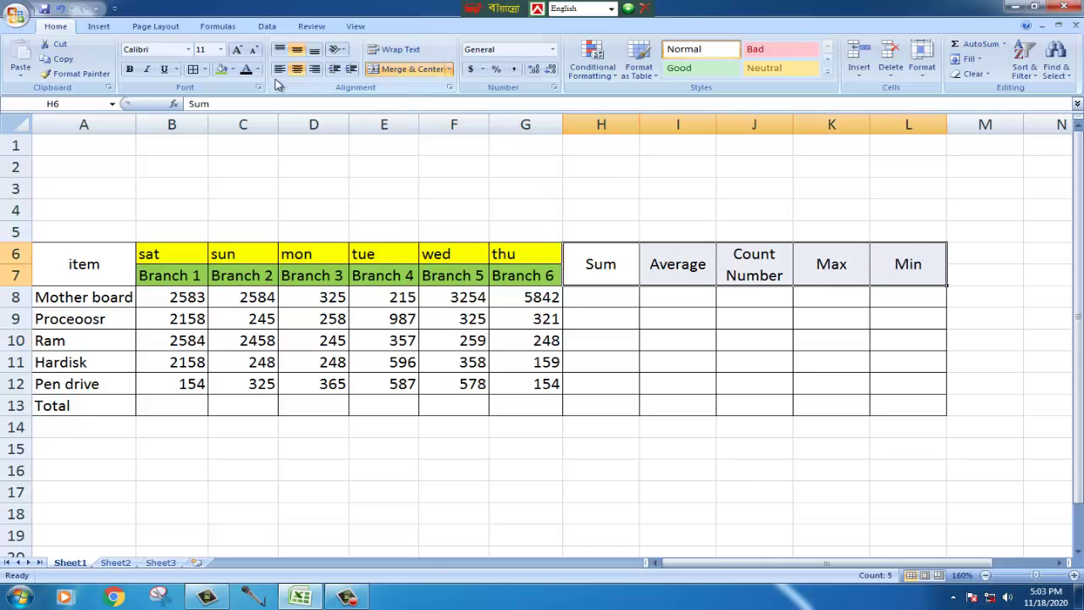
{"action": "left_click", "coordinate": [232, 69]}
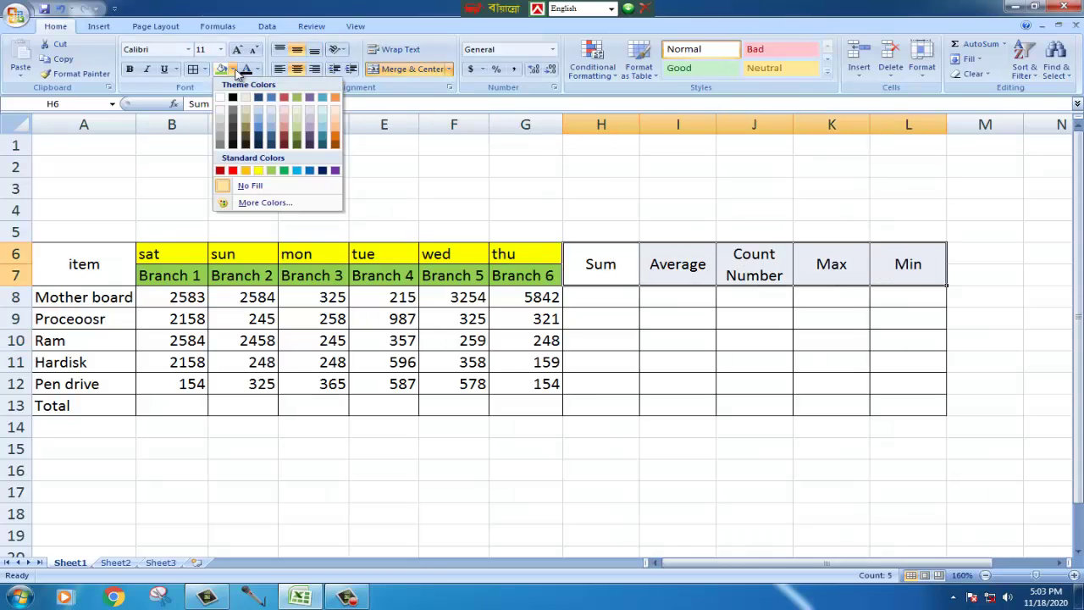
{"action": "left_click", "coordinate": [298, 172]}
{"action": "left_click", "coordinate": [527, 279]}
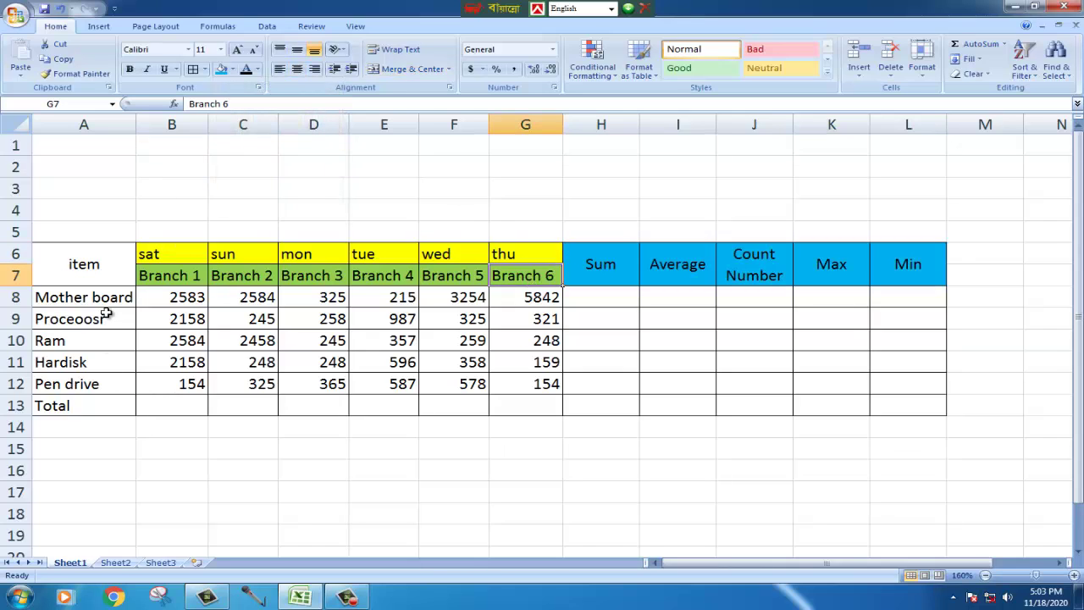
- Apply the green-yellow-red color scale conditional formatting to the branch figures in B8:G12
{"action": "left_click_drag", "start_coordinate": [170, 298], "coordinate": [515, 375]}
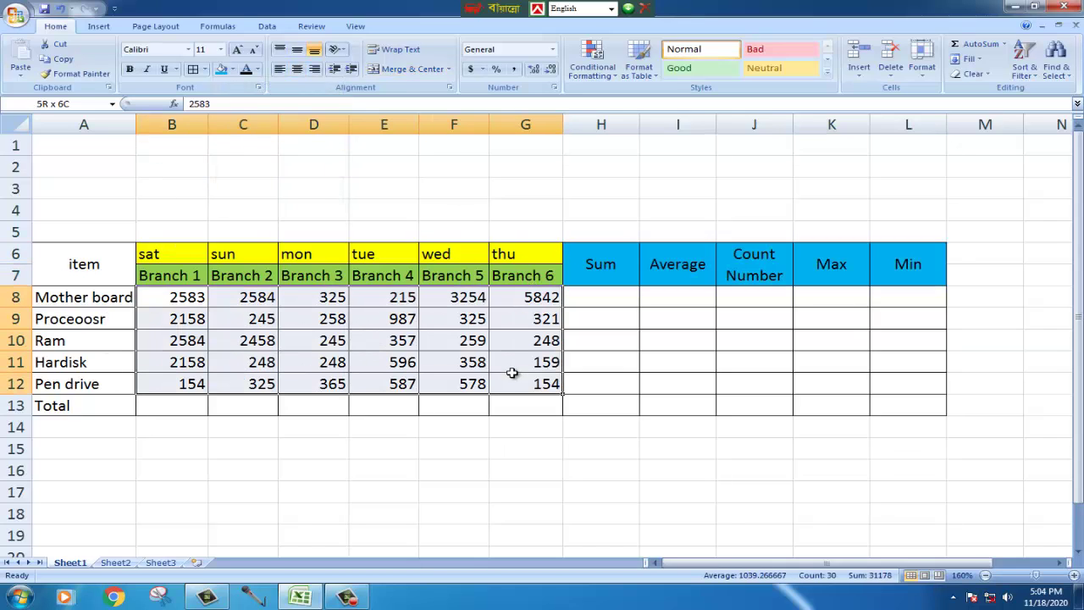
{"action": "left_click", "coordinate": [595, 67]}
{"action": "mouse_move", "coordinate": [624, 186]}
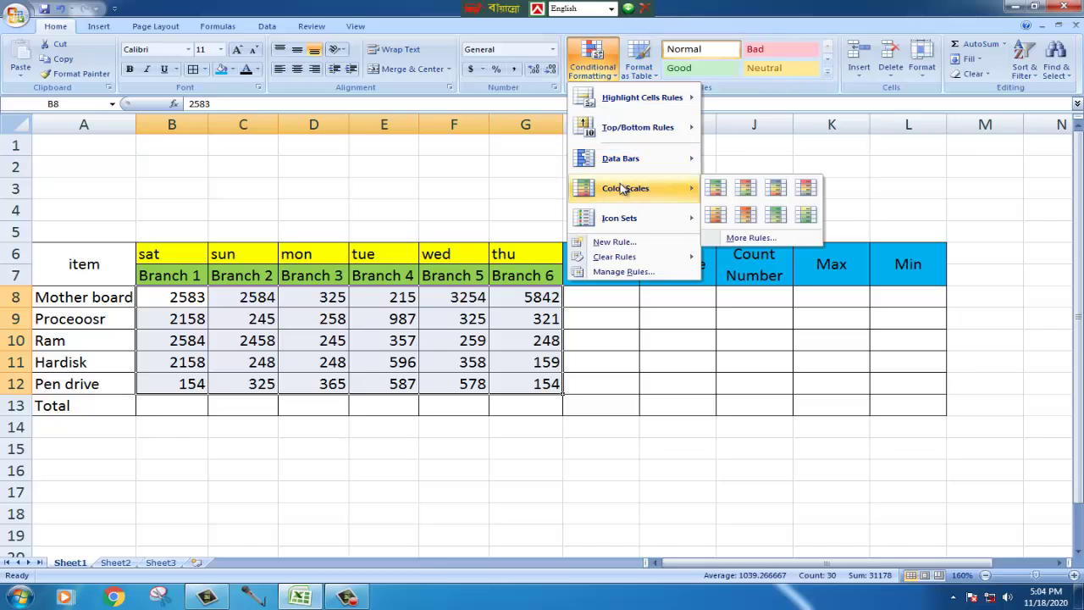
{"action": "left_click", "coordinate": [716, 188]}
{"action": "left_click", "coordinate": [547, 321]}
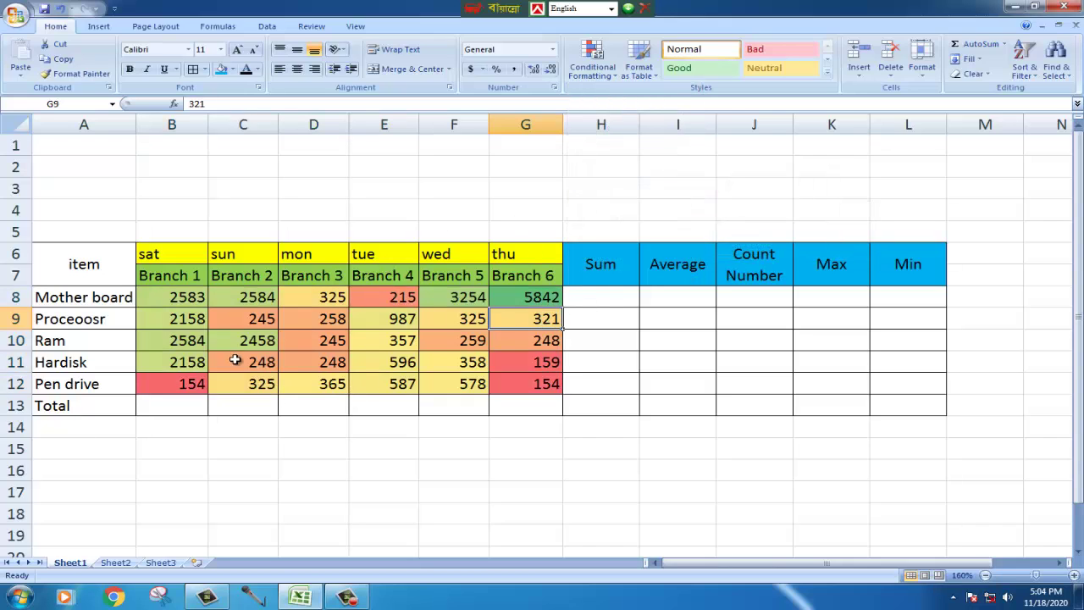
- Total the Mother board row in H8 with the AutoSum formula =SUM(B8:G8)
{"action": "left_click", "coordinate": [616, 303]}
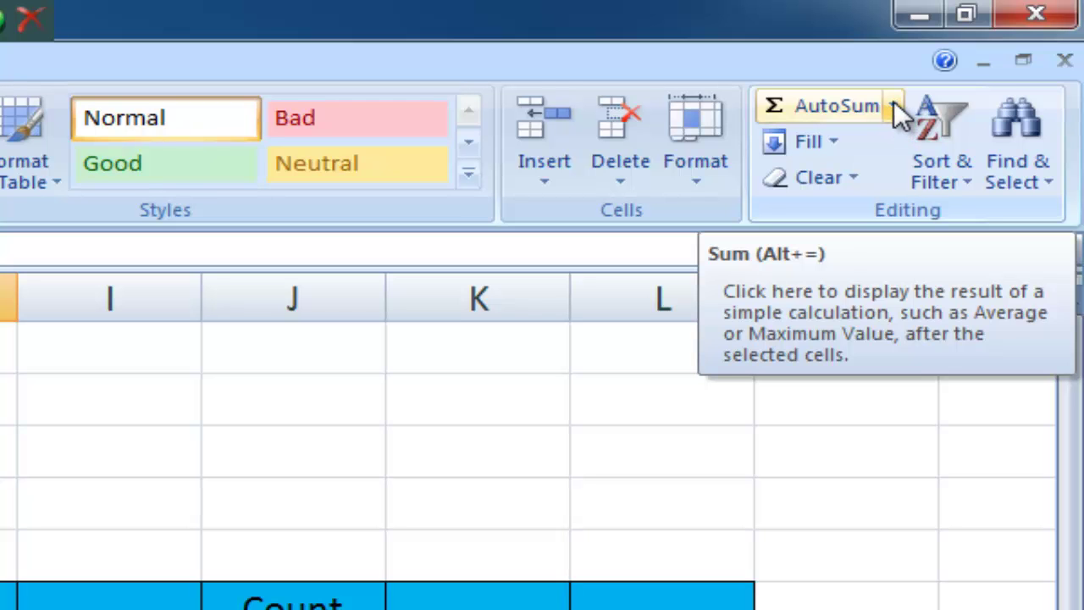
{"action": "left_click", "coordinate": [892, 104]}
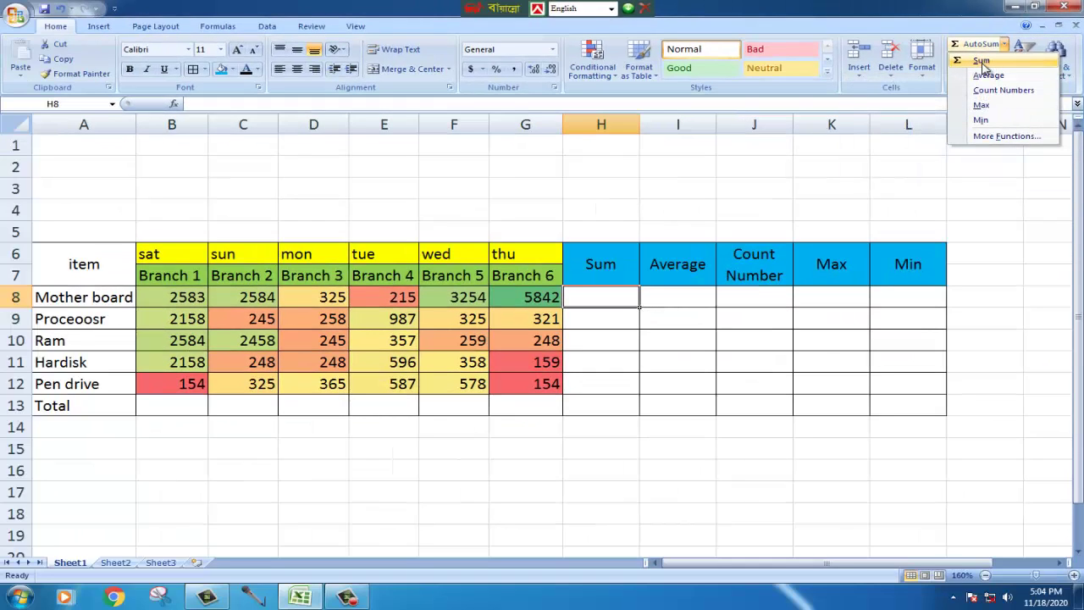
{"action": "left_click", "coordinate": [982, 64]}
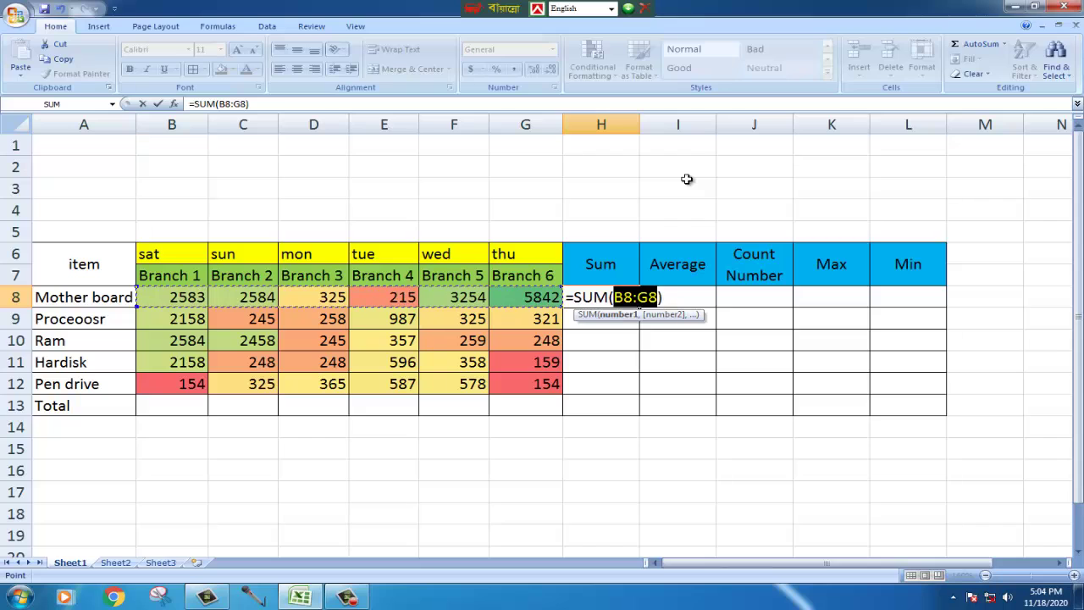
{"action": "key", "text": "Return"}
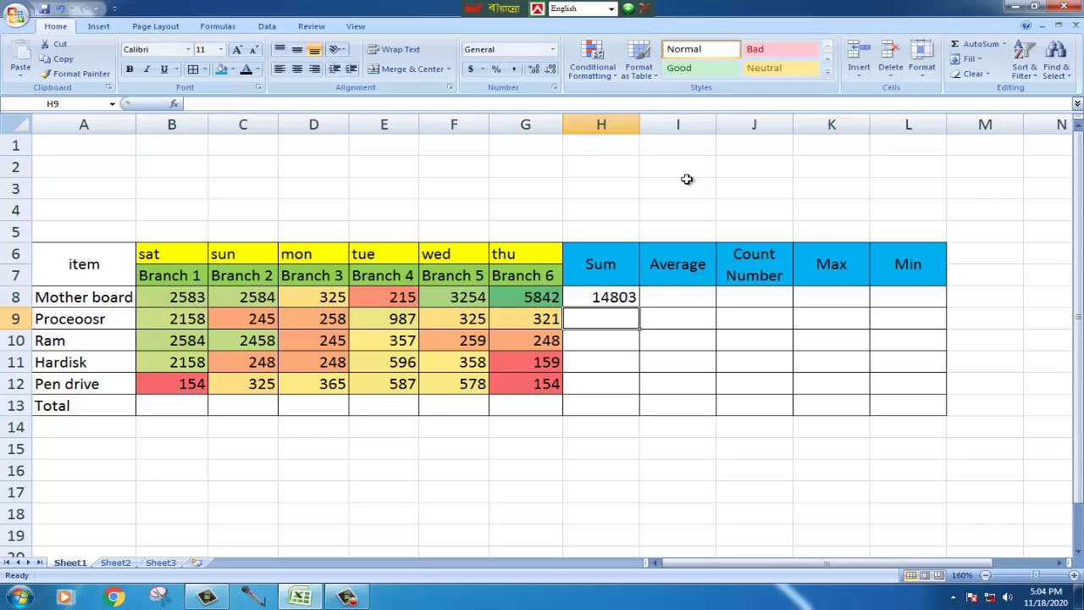
- Copy the Sum formula from H8 down through H12 for the remaining items and check the filled cells
{"action": "left_click", "coordinate": [608, 296]}
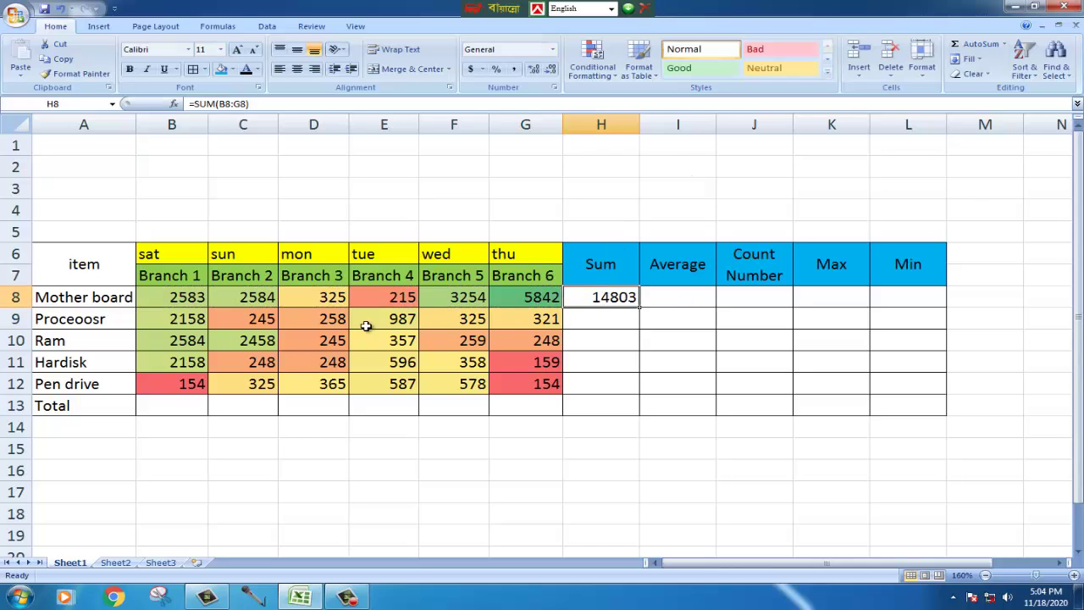
{"action": "left_click_drag", "start_coordinate": [180, 316], "coordinate": [544, 356]}
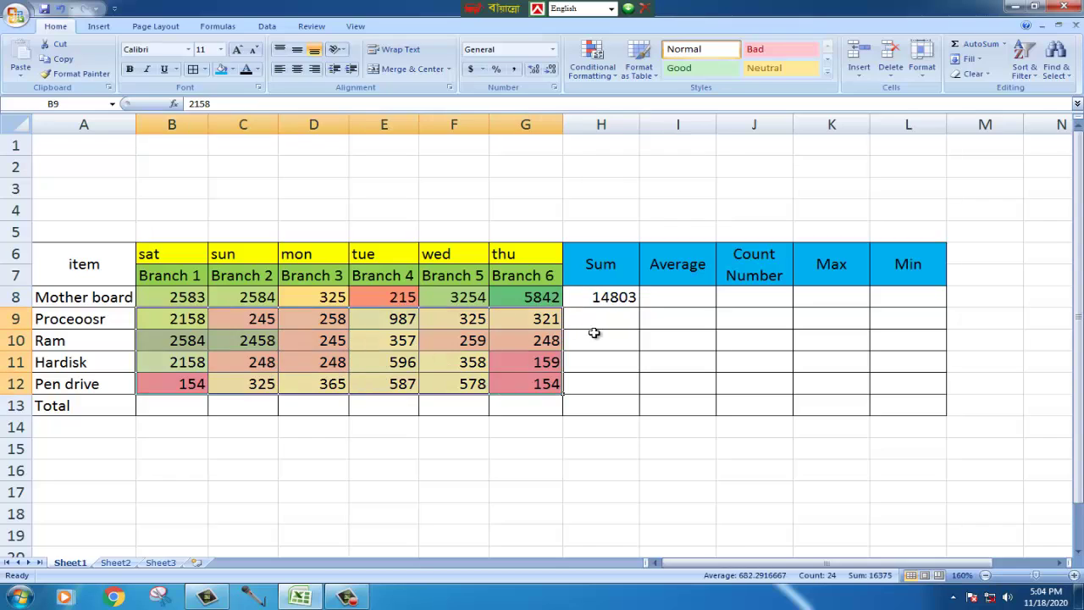
{"action": "left_click_drag", "start_coordinate": [599, 319], "coordinate": [607, 385]}
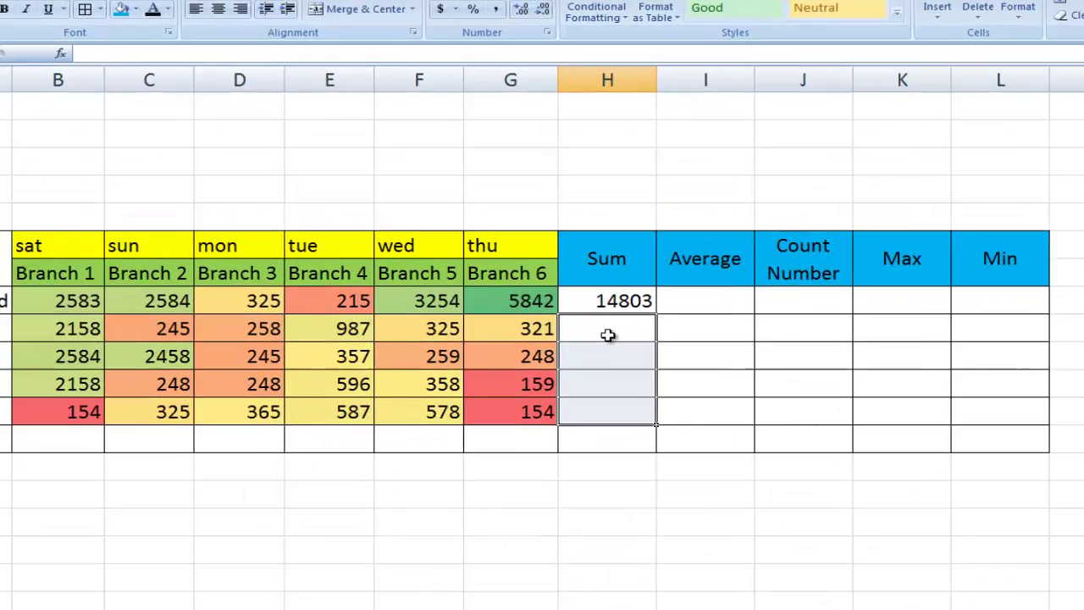
{"action": "left_click", "coordinate": [607, 335]}
{"action": "left_click", "coordinate": [613, 305]}
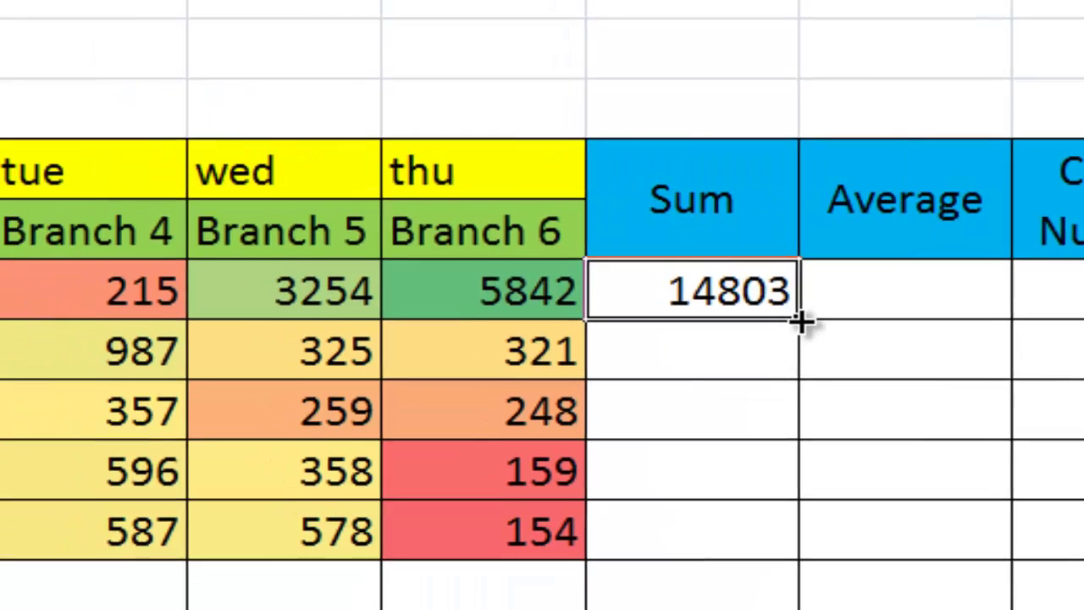
{"action": "left_click_drag", "start_coordinate": [769, 363], "coordinate": [761, 561]}
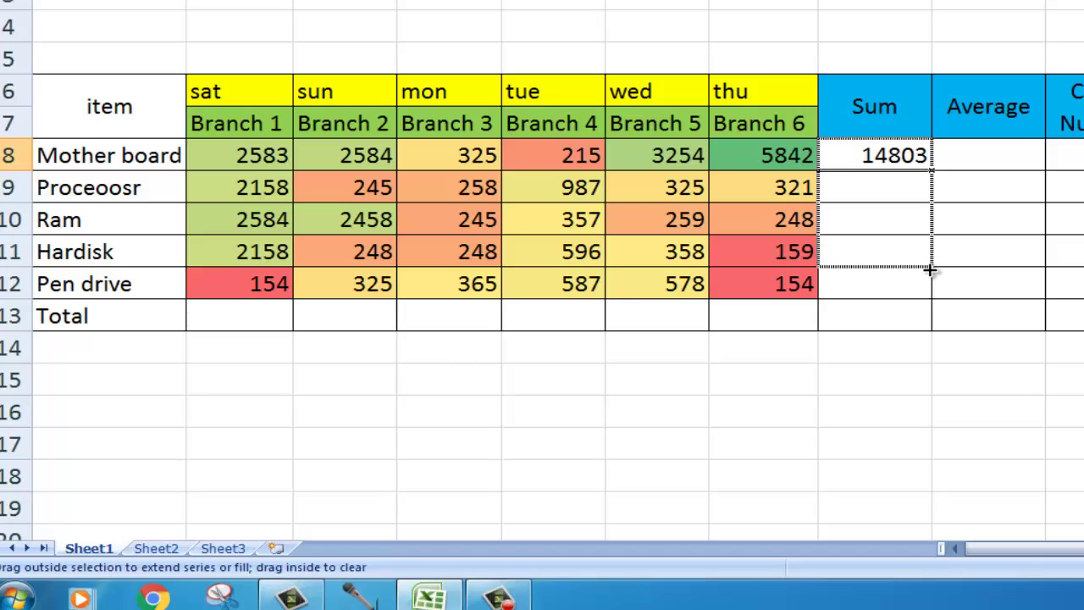
{"action": "left_click_drag", "start_coordinate": [929, 269], "coordinate": [927, 285]}
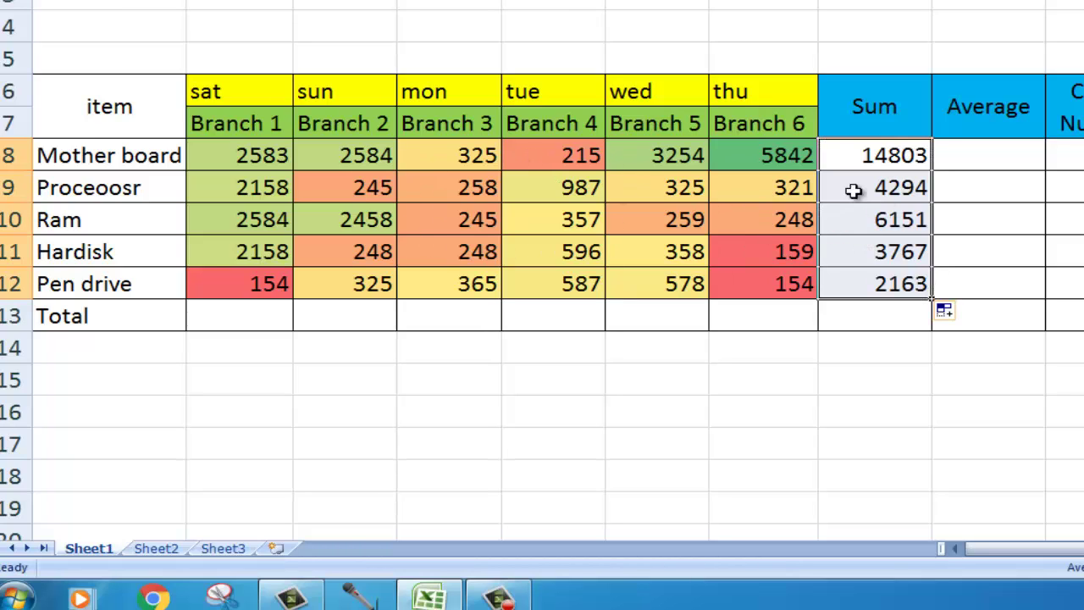
{"action": "left_click", "coordinate": [838, 165]}
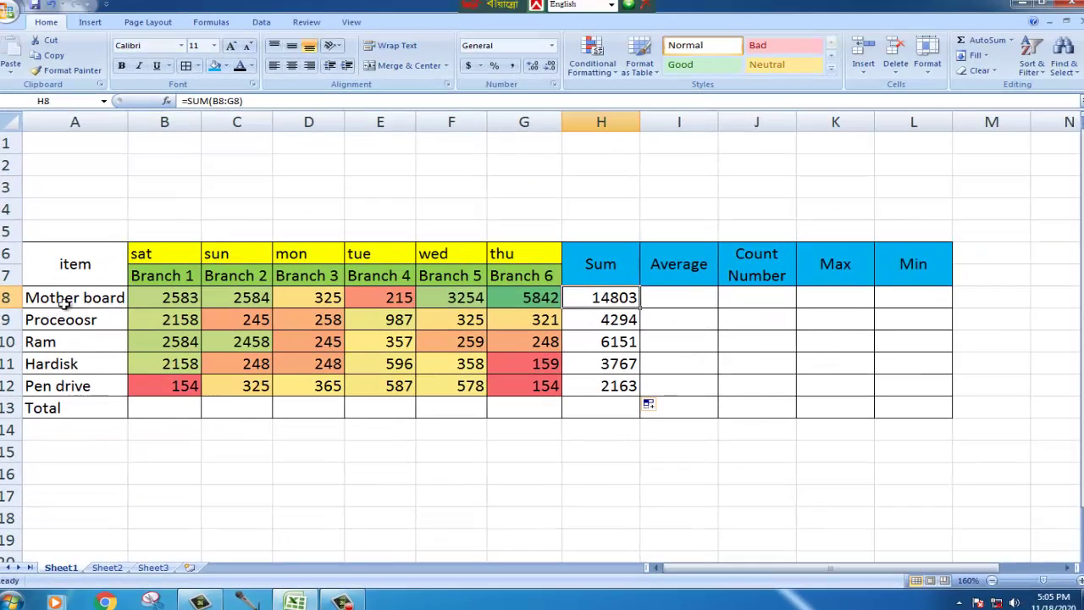
{"action": "left_click", "coordinate": [90, 184]}
{"action": "left_click", "coordinate": [98, 214]}
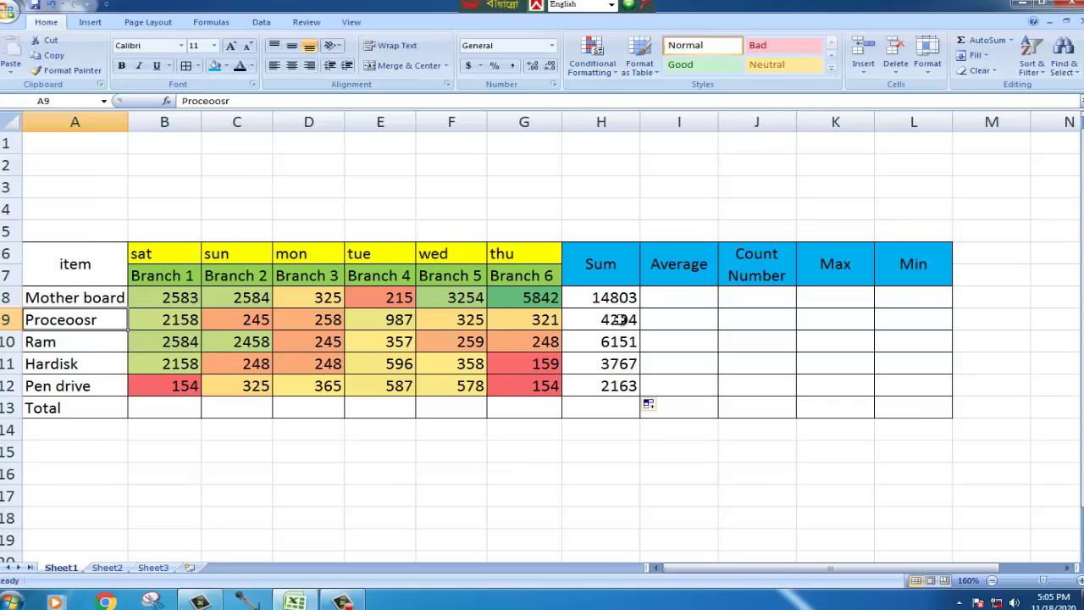
{"action": "left_click_drag", "start_coordinate": [623, 303], "coordinate": [624, 387]}
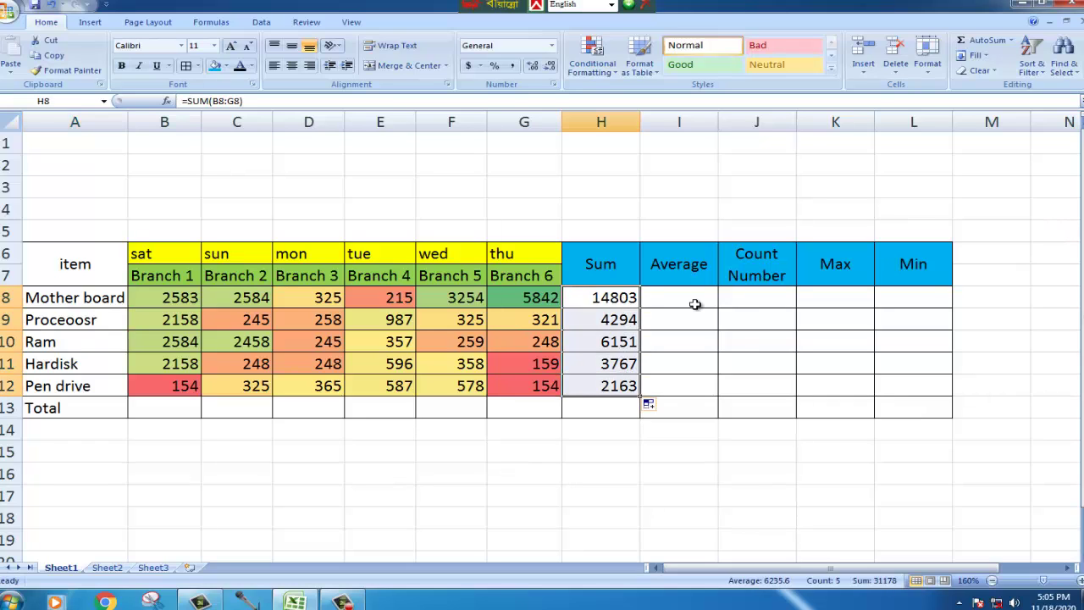
- Average the Mother board row in I8 with the AutoSum formula =AVERAGE(B8:H8) and copy it down through I12
{"action": "left_click", "coordinate": [694, 304]}
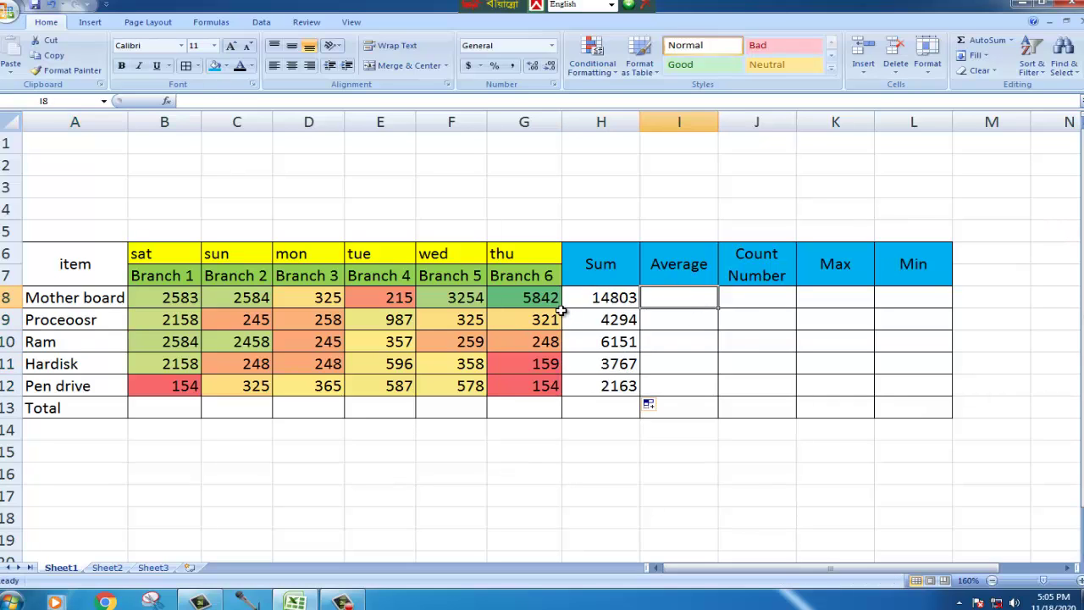
{"action": "left_click_drag", "start_coordinate": [166, 296], "coordinate": [559, 298]}
{"action": "left_click", "coordinate": [655, 296]}
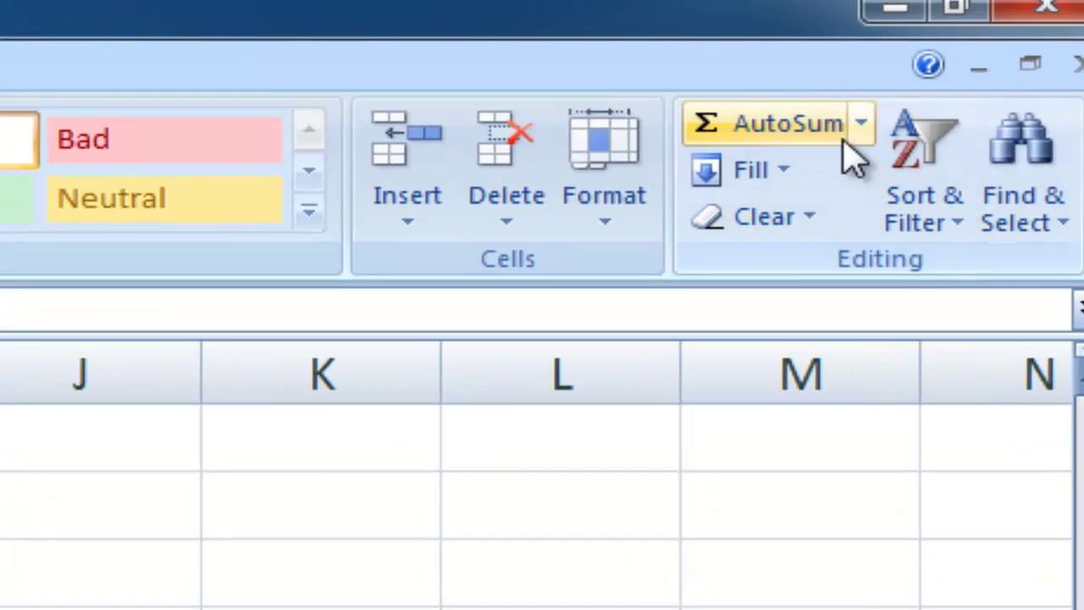
{"action": "left_click", "coordinate": [861, 125]}
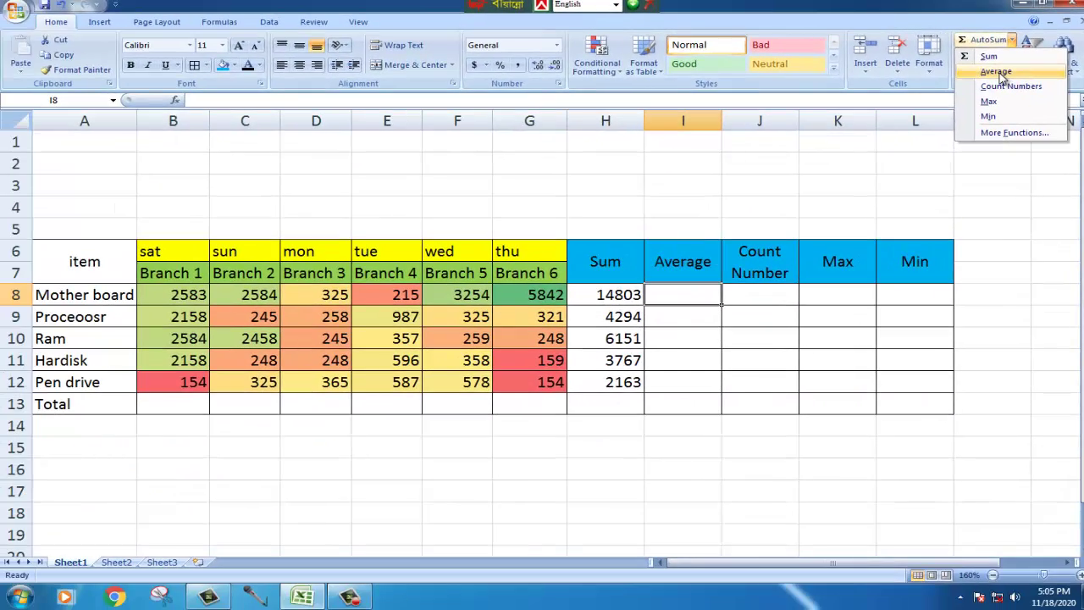
{"action": "left_click", "coordinate": [997, 72]}
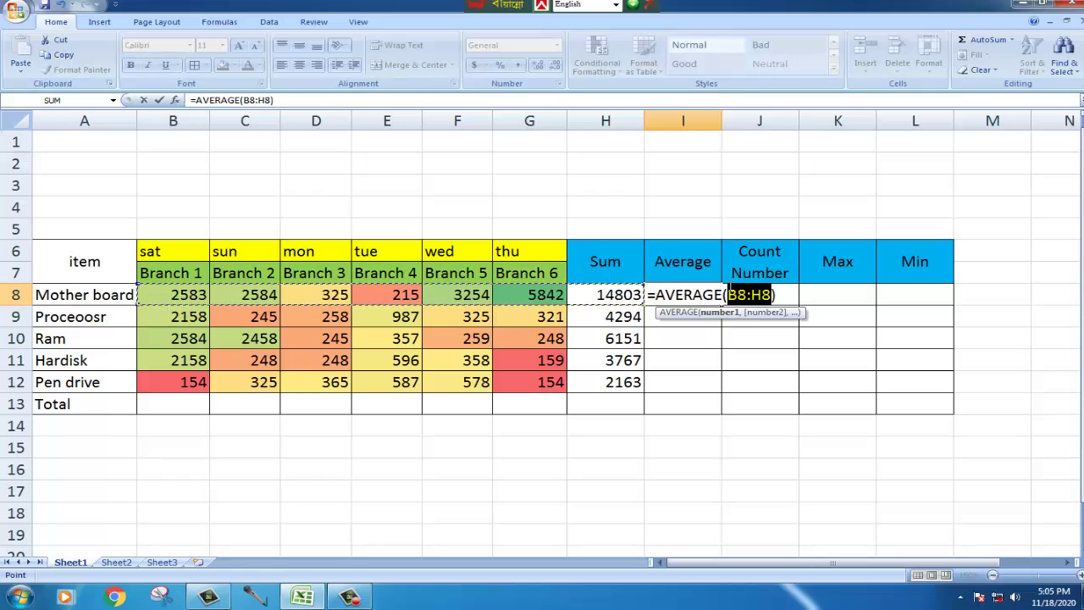
{"action": "key", "text": "Return"}
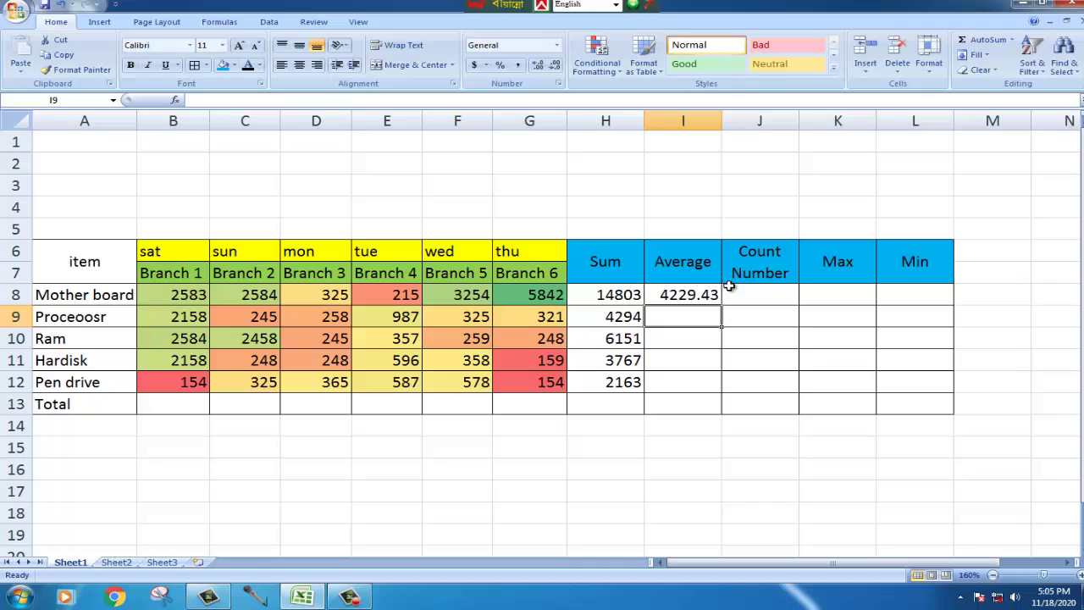
{"action": "left_click", "coordinate": [674, 296]}
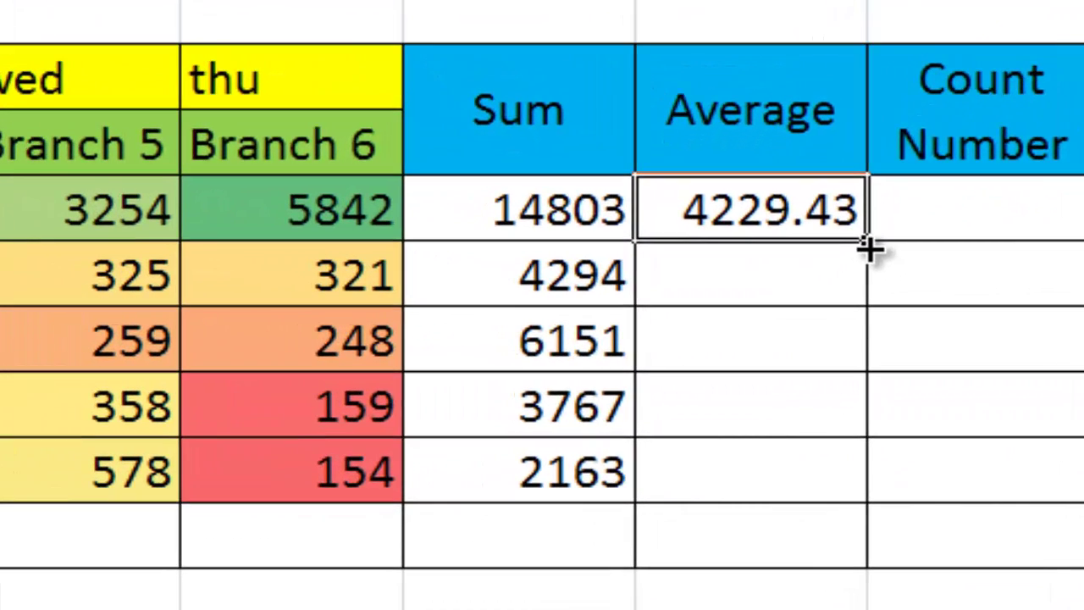
{"action": "left_click_drag", "start_coordinate": [870, 249], "coordinate": [867, 491]}
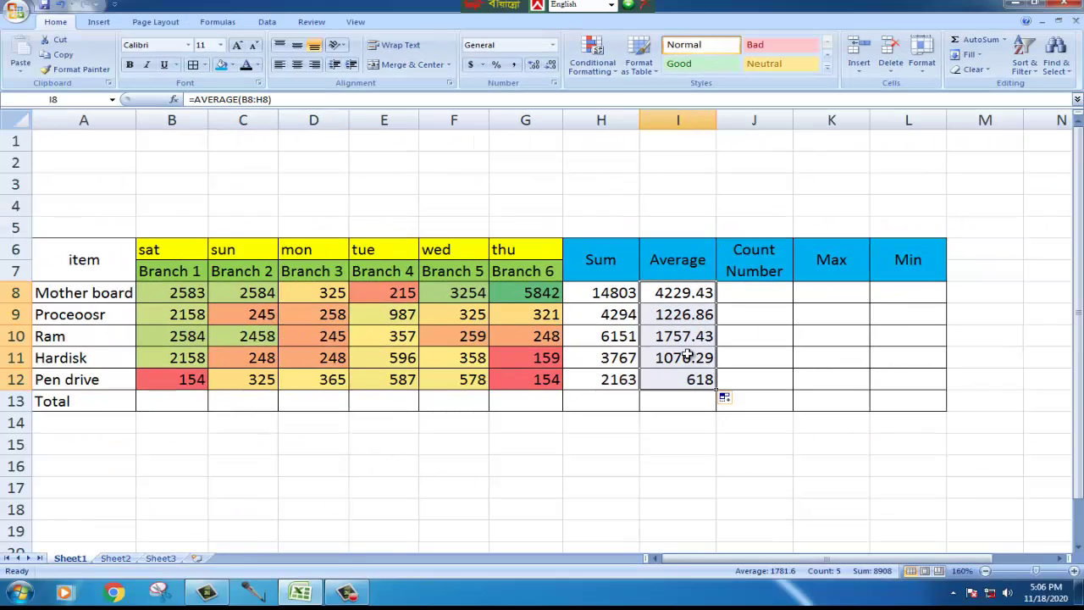
- Count the Mother board row's numbers in J8 with the AutoSum formula =COUNT(B8:I8) and copy it down through J12
{"action": "left_click", "coordinate": [749, 294]}
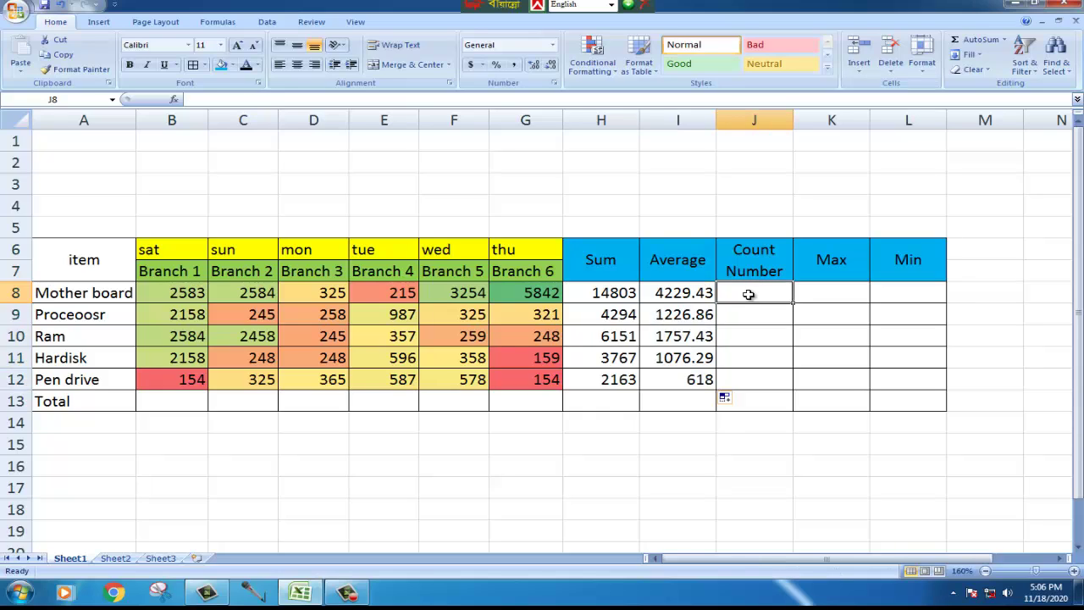
{"action": "left_click_drag", "start_coordinate": [177, 284], "coordinate": [645, 292]}
{"action": "left_click", "coordinate": [755, 294]}
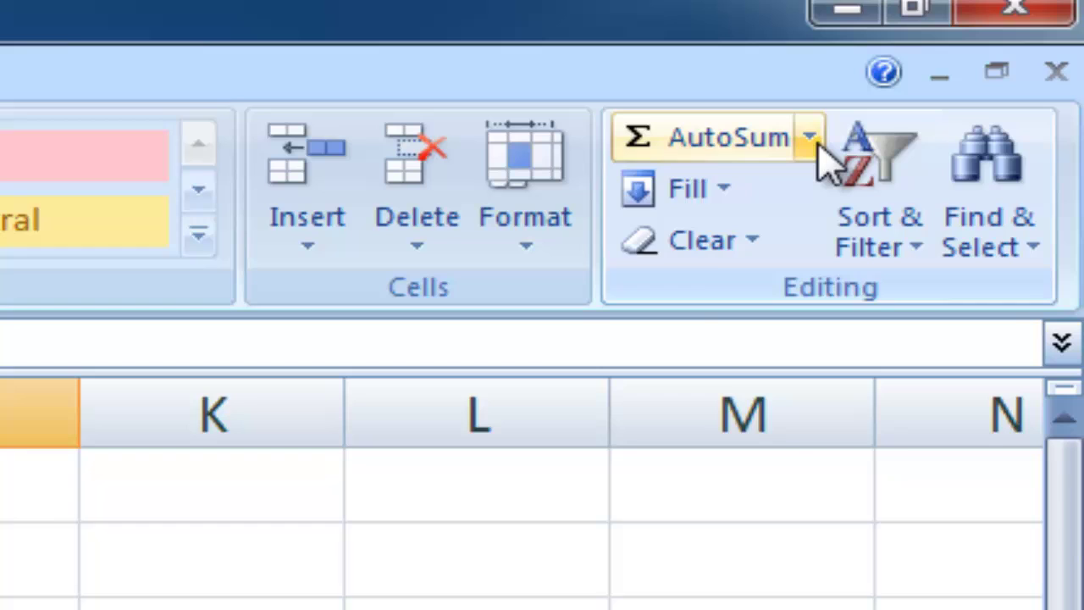
{"action": "left_click", "coordinate": [811, 140]}
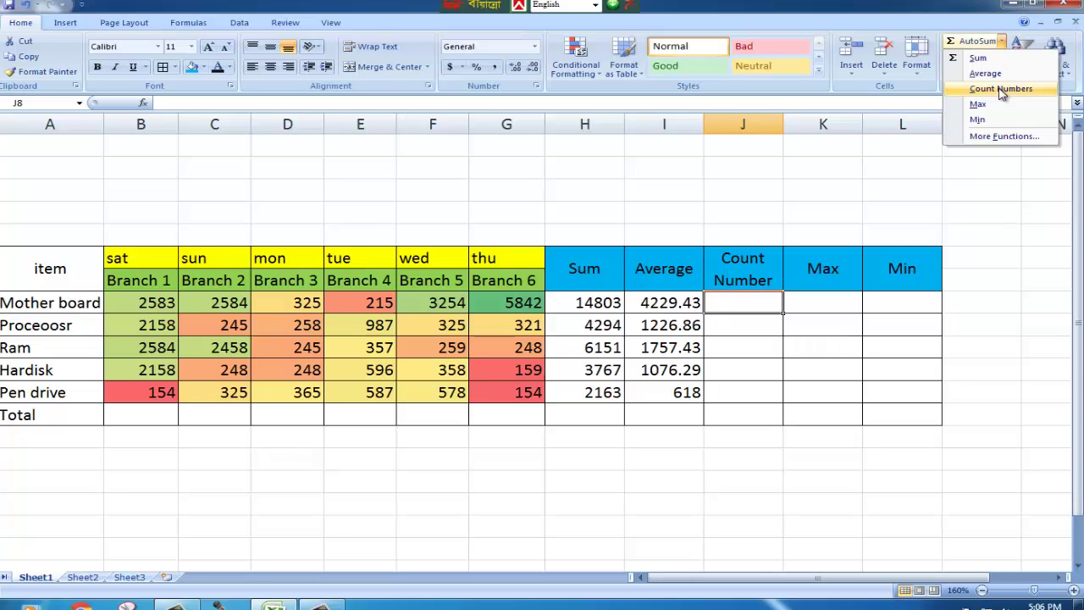
{"action": "left_click", "coordinate": [1001, 89]}
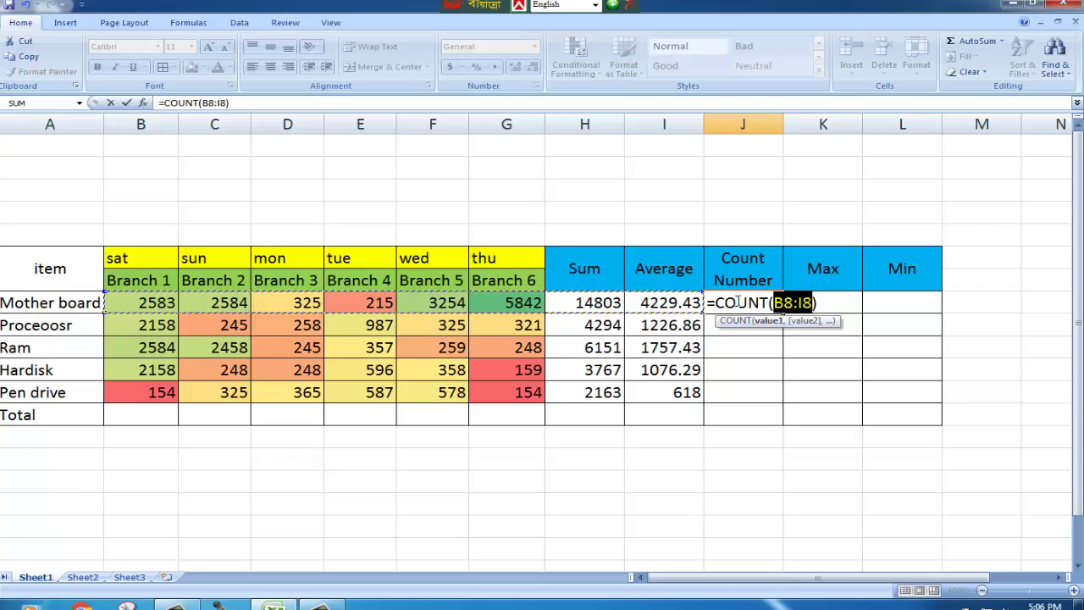
{"action": "key", "text": "ctrl+Return"}
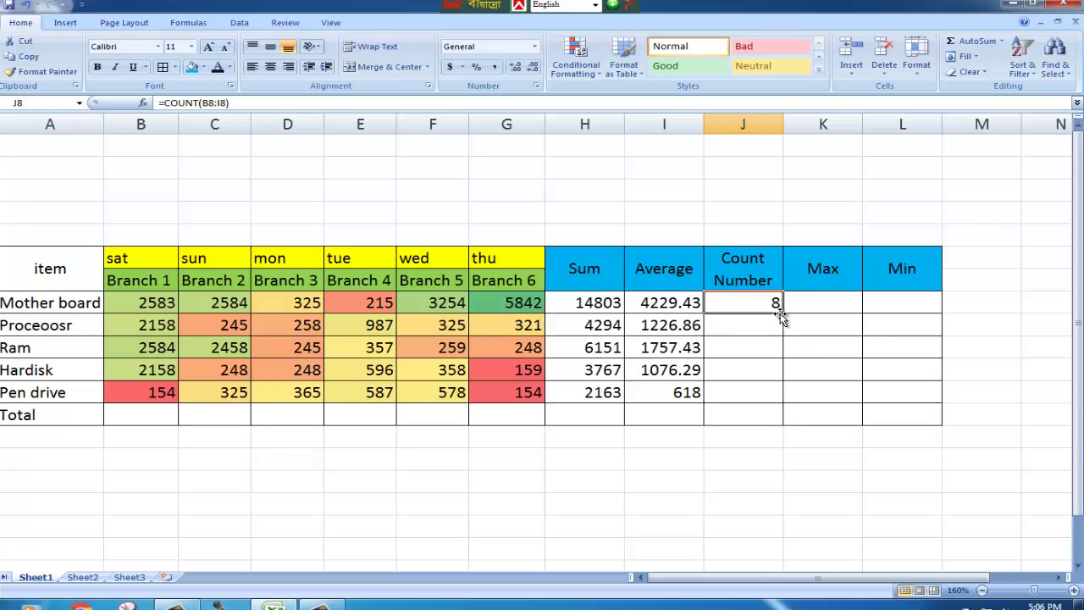
{"action": "left_click_drag", "start_coordinate": [782, 313], "coordinate": [777, 390]}
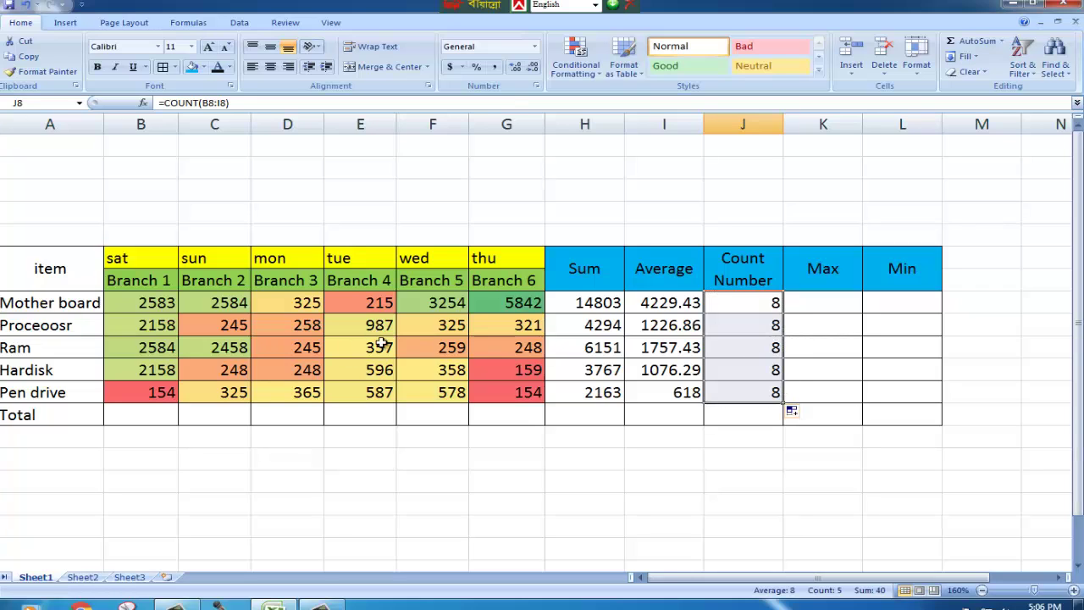
{"action": "left_click_drag", "start_coordinate": [161, 298], "coordinate": [720, 390]}
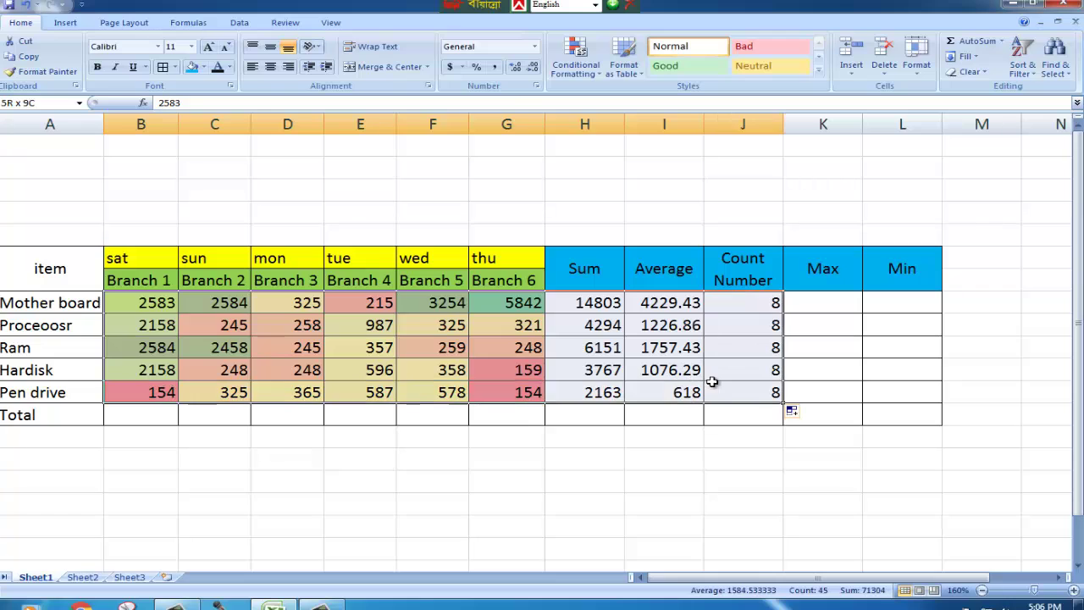
- Find the Mother board row's maximum in K8 with the AutoSum formula =MAX(B8:J8)
{"action": "left_click", "coordinate": [823, 305]}
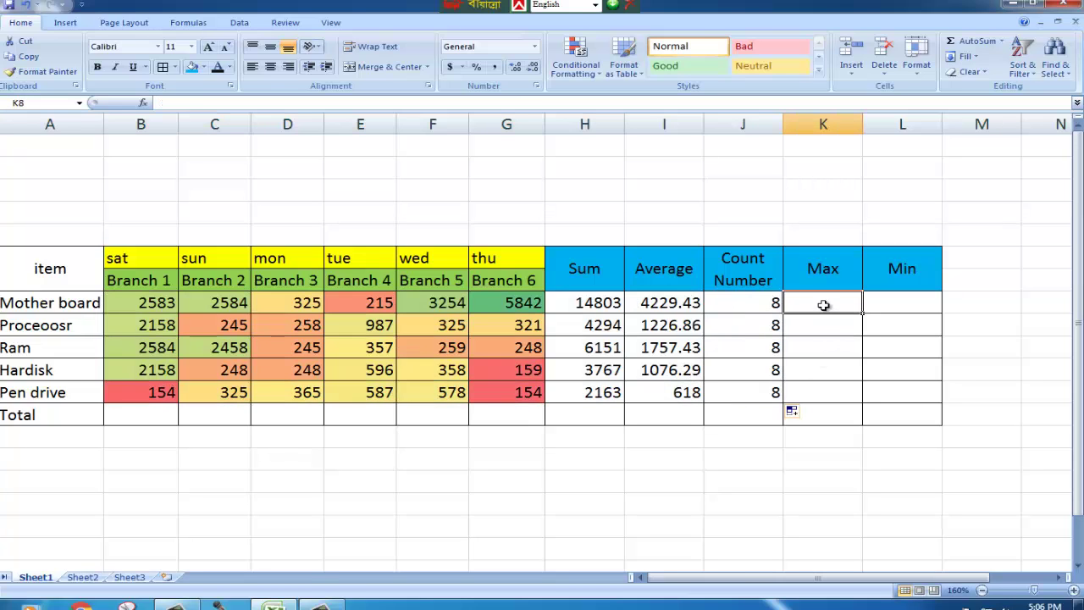
{"action": "left_click_drag", "start_coordinate": [157, 305], "coordinate": [752, 310]}
{"action": "left_click", "coordinate": [797, 303]}
{"action": "left_click", "coordinate": [1001, 42]}
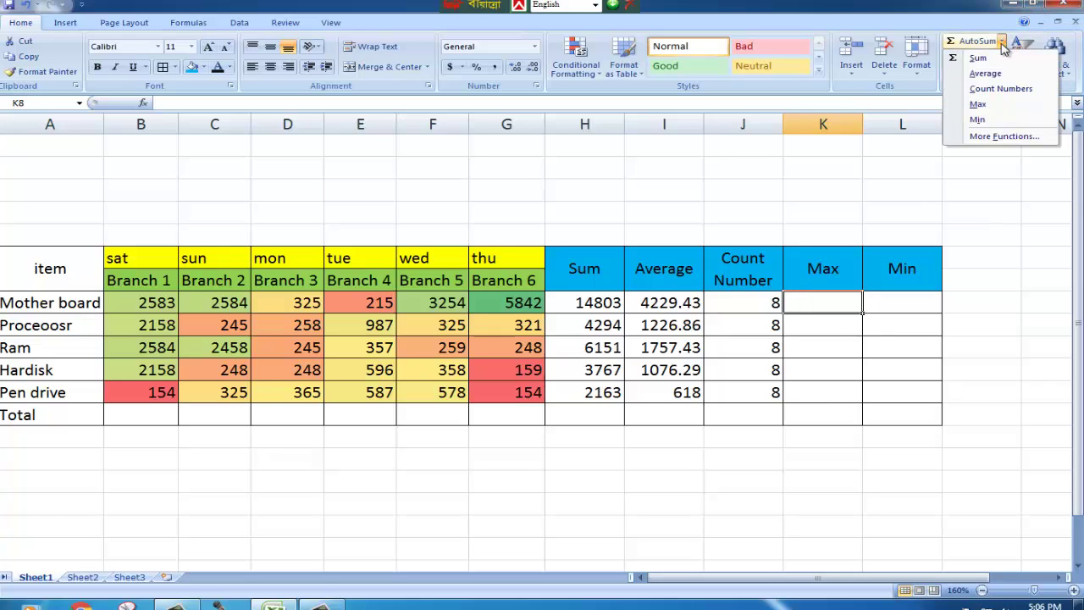
{"action": "left_click", "coordinate": [979, 105]}
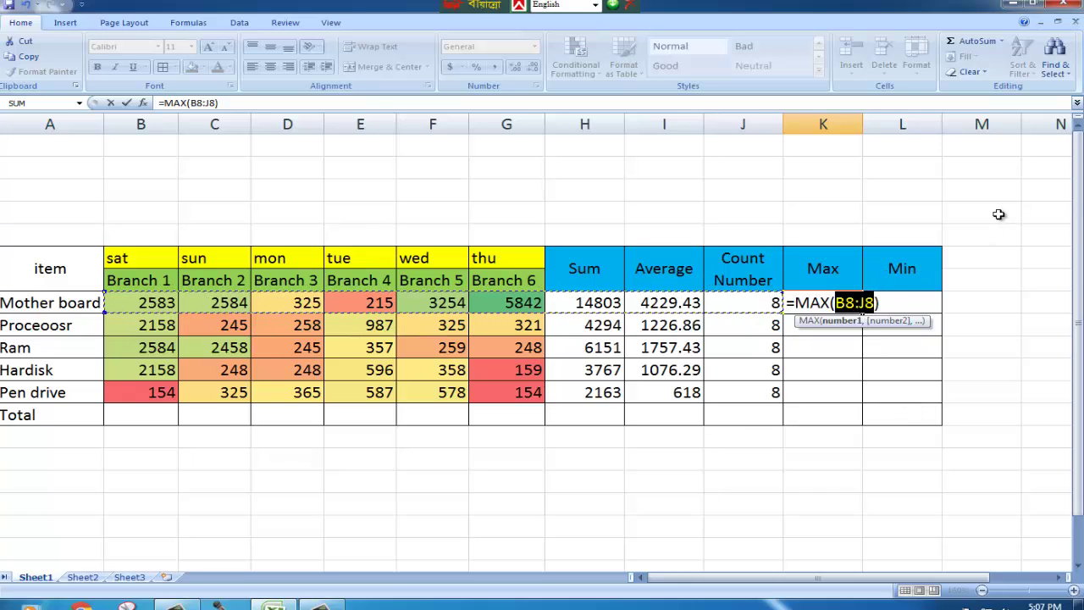
{"action": "key", "text": "Return"}
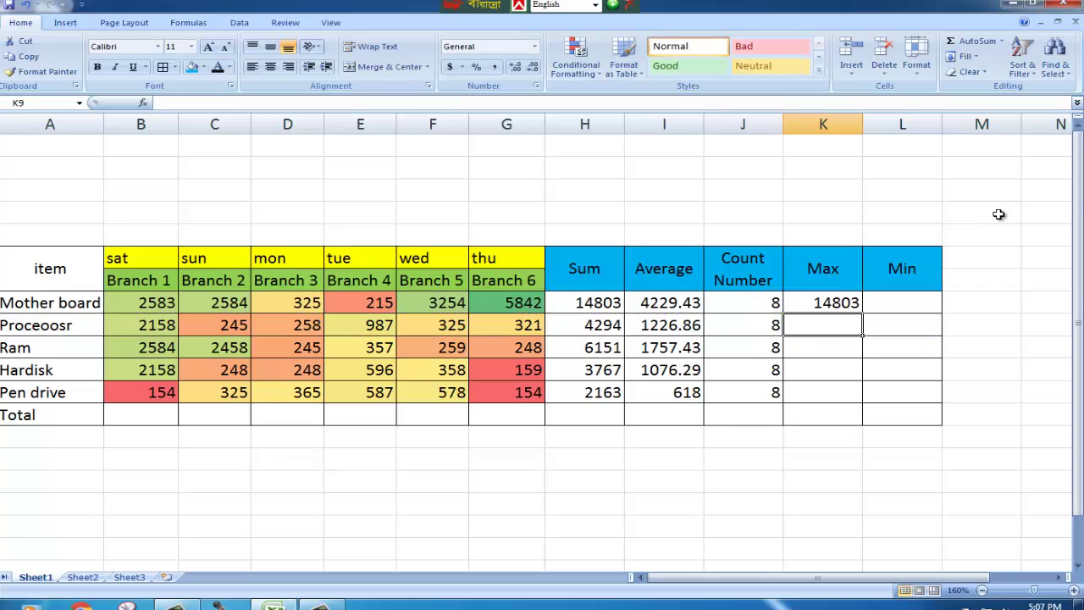
- Check the range behind the Max formula in K8, and copy the formula down through K12 for the remaining items
{"action": "left_click", "coordinate": [842, 306]}
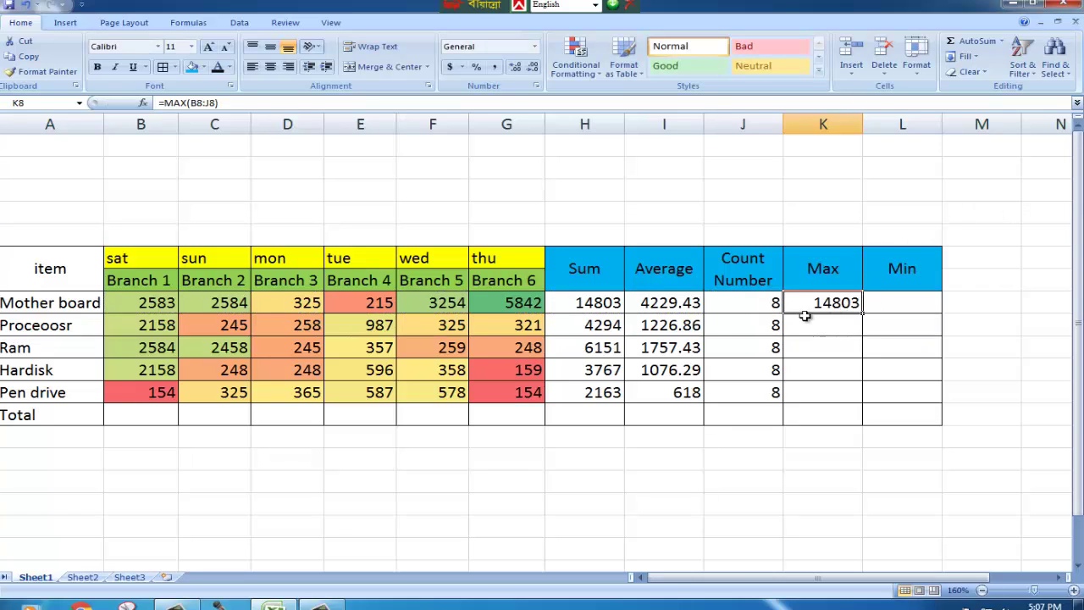
{"action": "left_click", "coordinate": [176, 303]}
{"action": "left_click_drag", "start_coordinate": [181, 301], "coordinate": [751, 298]}
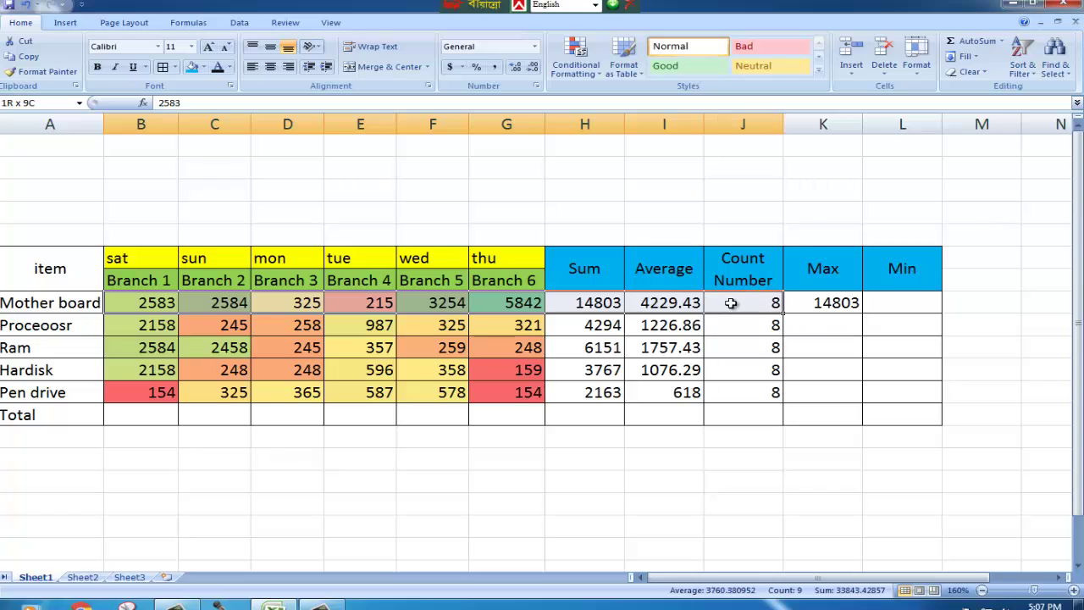
{"action": "left_click", "coordinate": [836, 305]}
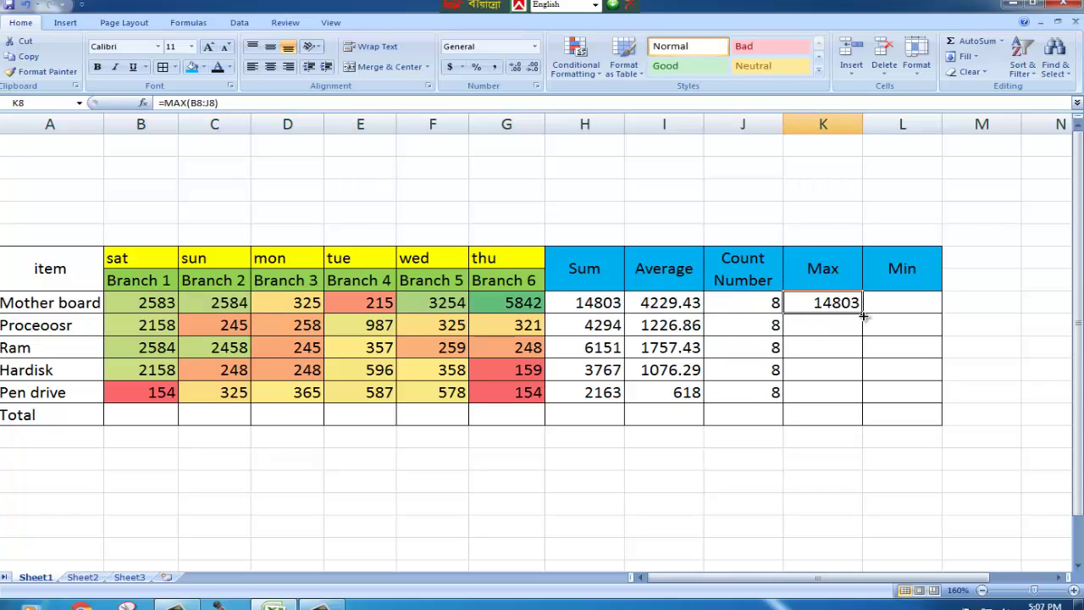
{"action": "left_click_drag", "start_coordinate": [862, 315], "coordinate": [864, 397]}
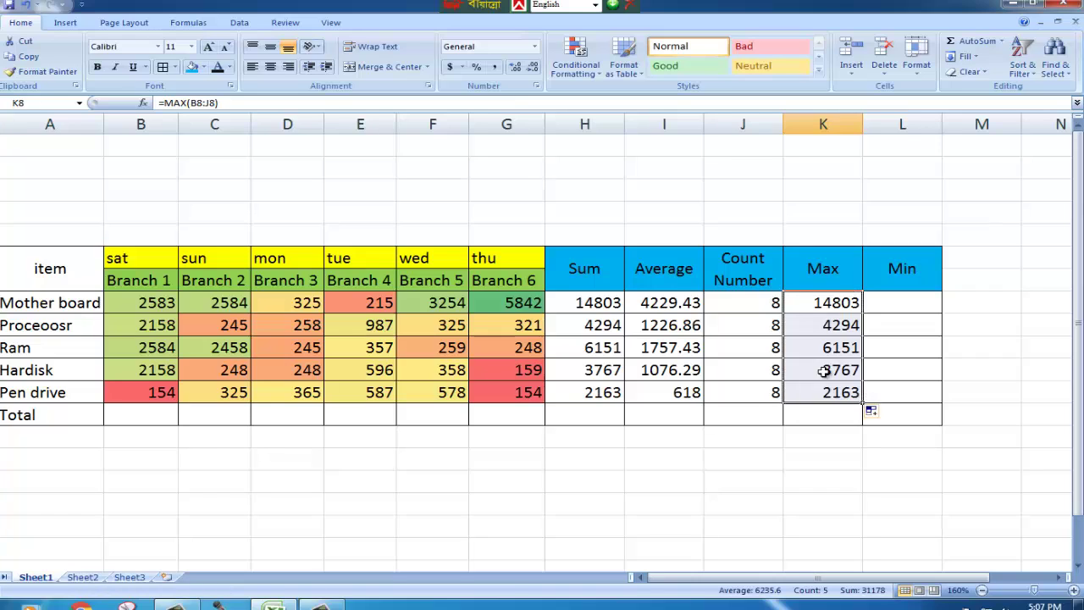
{"action": "left_click", "coordinate": [840, 388]}
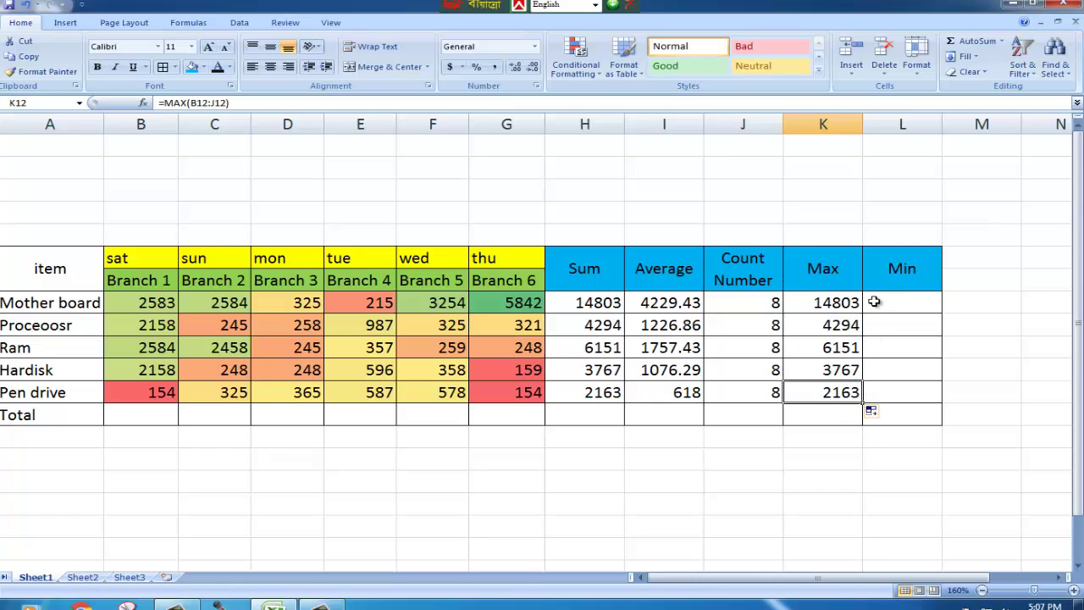
- Find the Mother board row's minimum in L8 with the AutoSum formula =MIN(B8:K8) and compare it with the Count Number column
{"action": "left_click", "coordinate": [875, 301]}
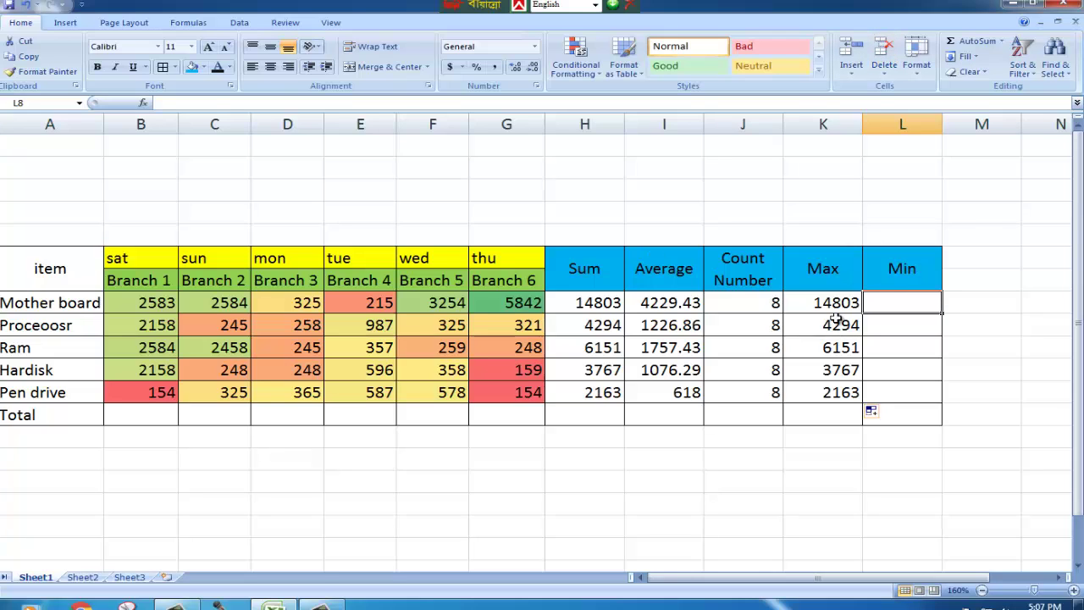
{"action": "left_click_drag", "start_coordinate": [838, 304], "coordinate": [136, 303]}
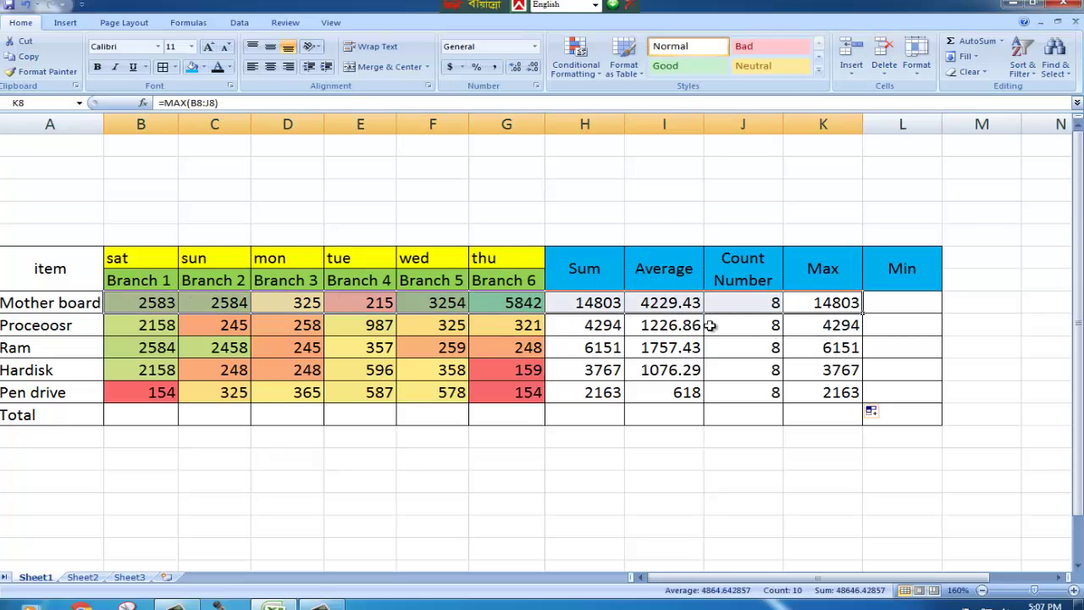
{"action": "left_click", "coordinate": [767, 305]}
{"action": "left_click", "coordinate": [917, 305]}
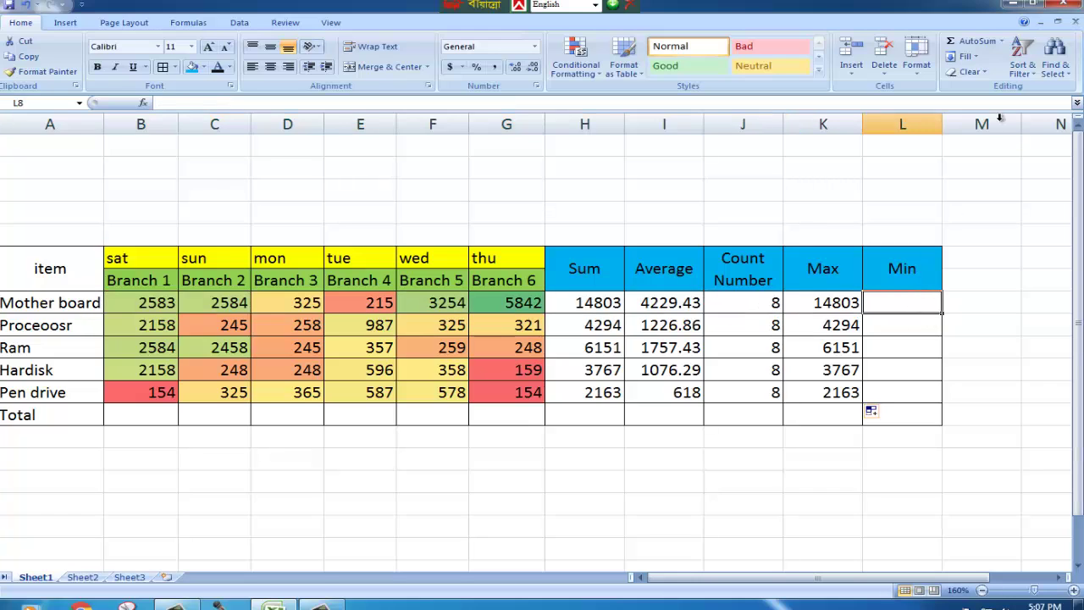
{"action": "left_click", "coordinate": [1001, 41]}
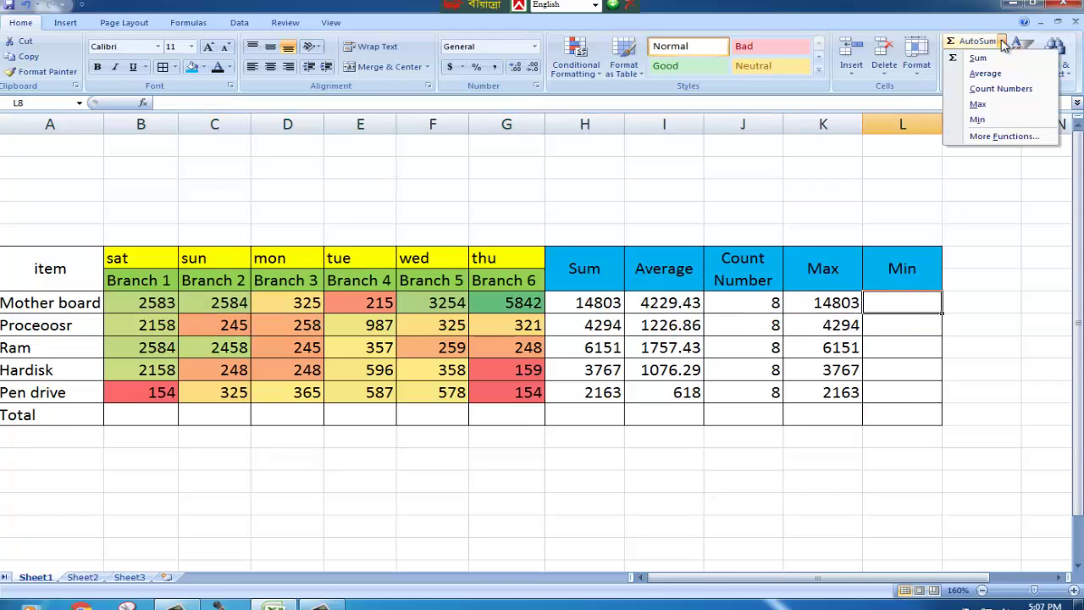
{"action": "left_click", "coordinate": [982, 120]}
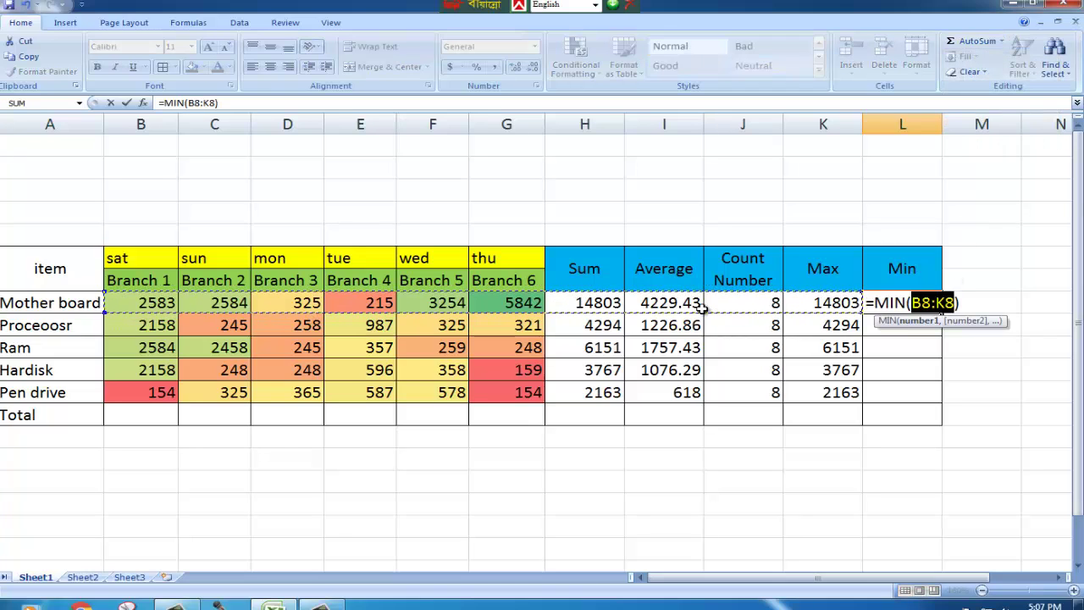
{"action": "key", "text": "Return"}
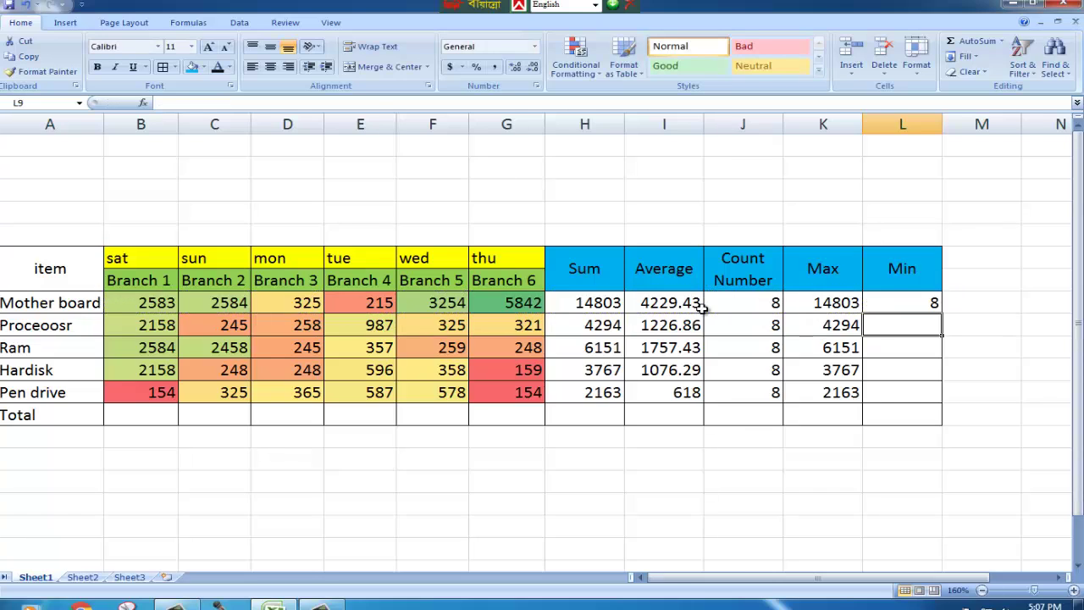
{"action": "left_click", "coordinate": [896, 299]}
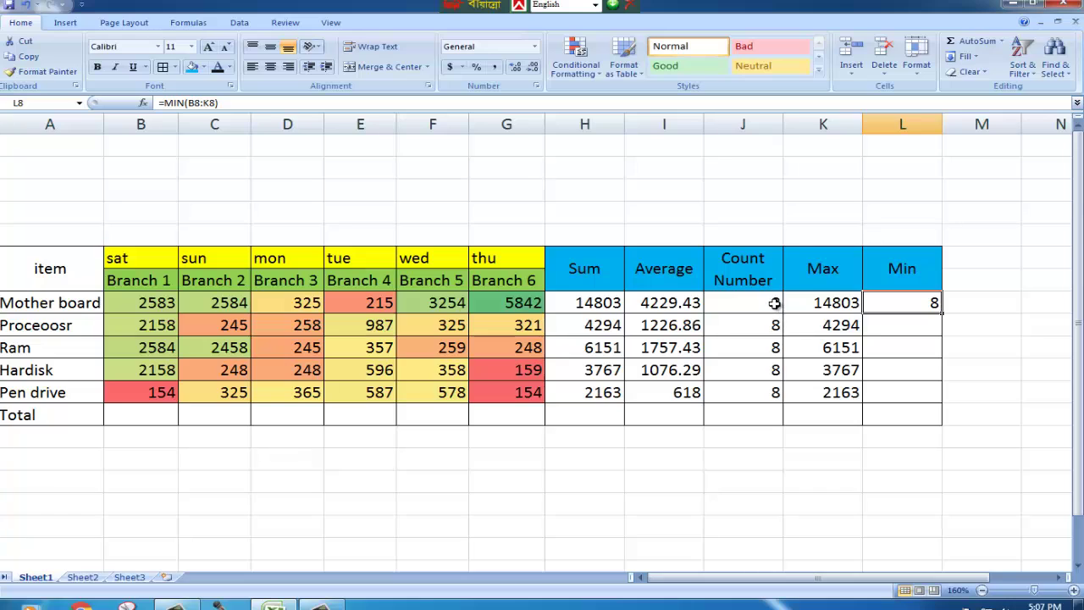
{"action": "left_click_drag", "start_coordinate": [775, 307], "coordinate": [777, 395]}
{"action": "left_click", "coordinate": [930, 305]}
- Replace the Count Number formulas in J9 through J12 with the values 2, 1, 3 and 5
{"action": "left_click", "coordinate": [758, 327]}
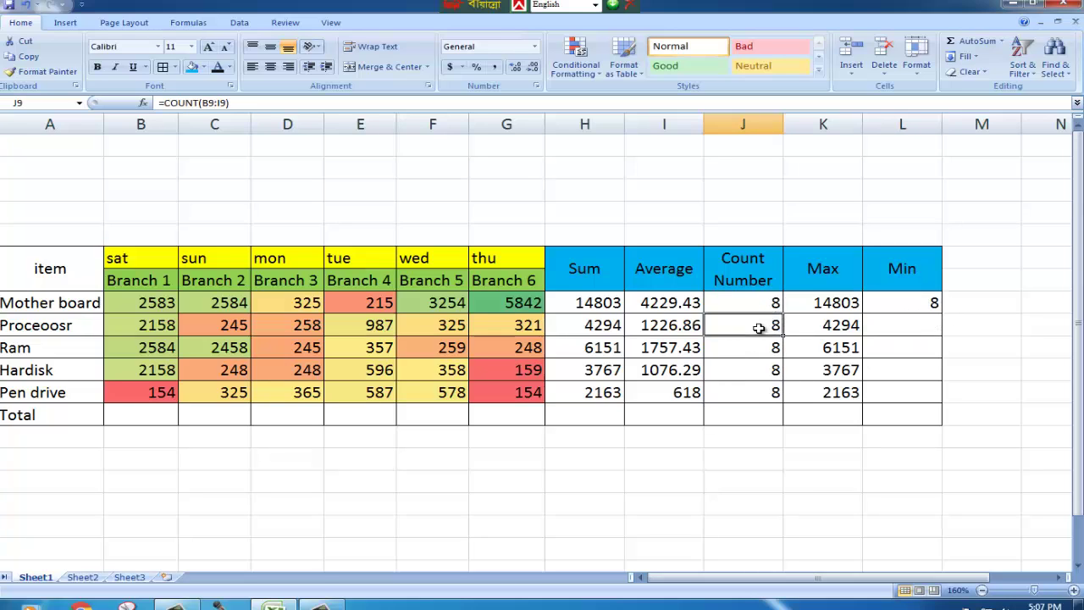
{"action": "type", "text": "2"}
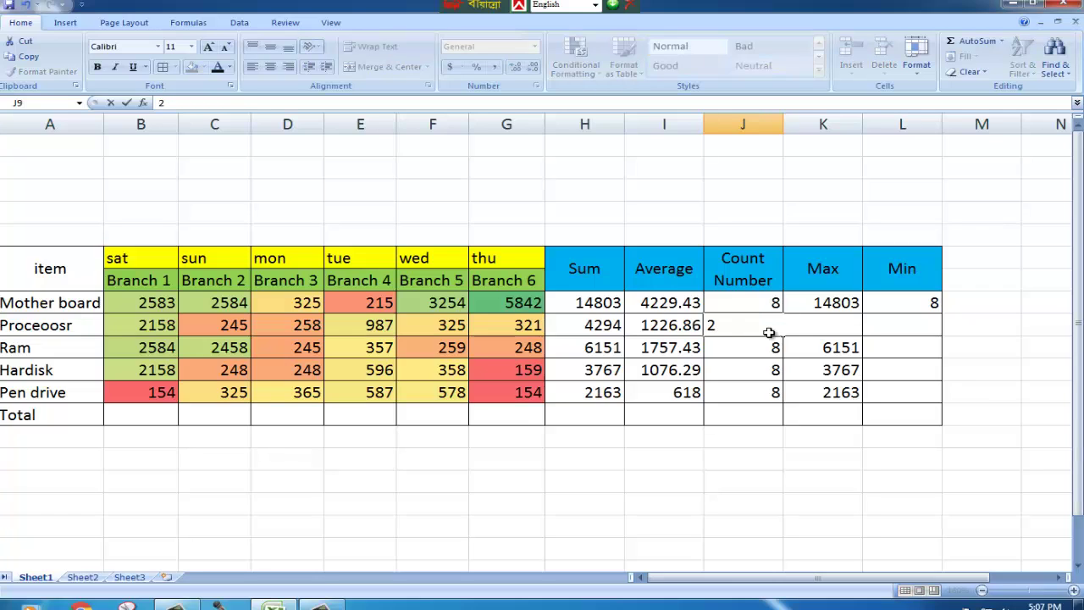
{"action": "left_click", "coordinate": [777, 351]}
{"action": "type", "text": "1"}
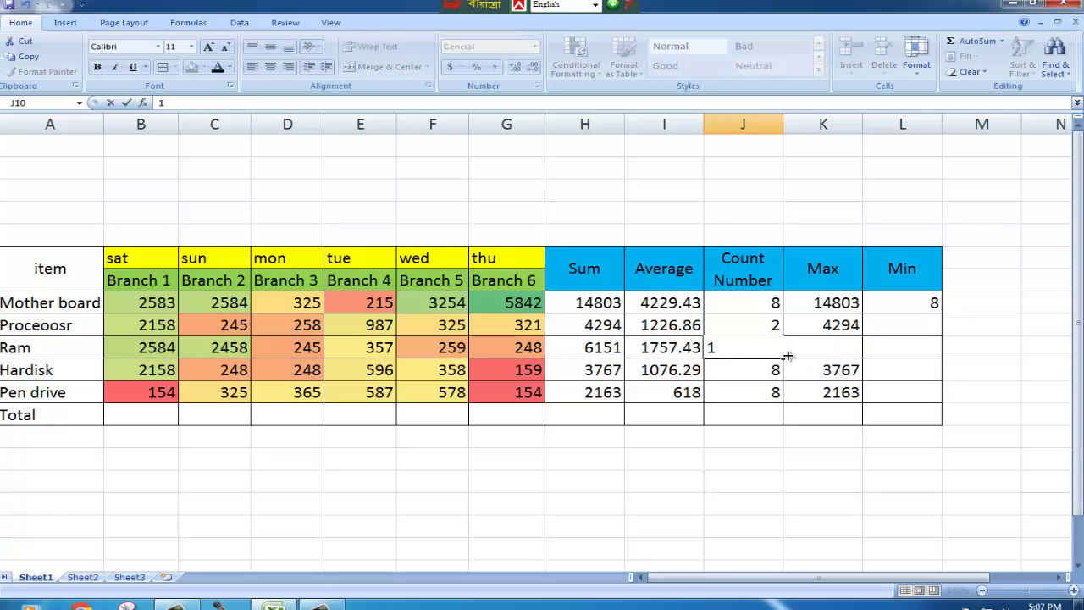
{"action": "left_click", "coordinate": [773, 377]}
{"action": "type", "text": "3"}
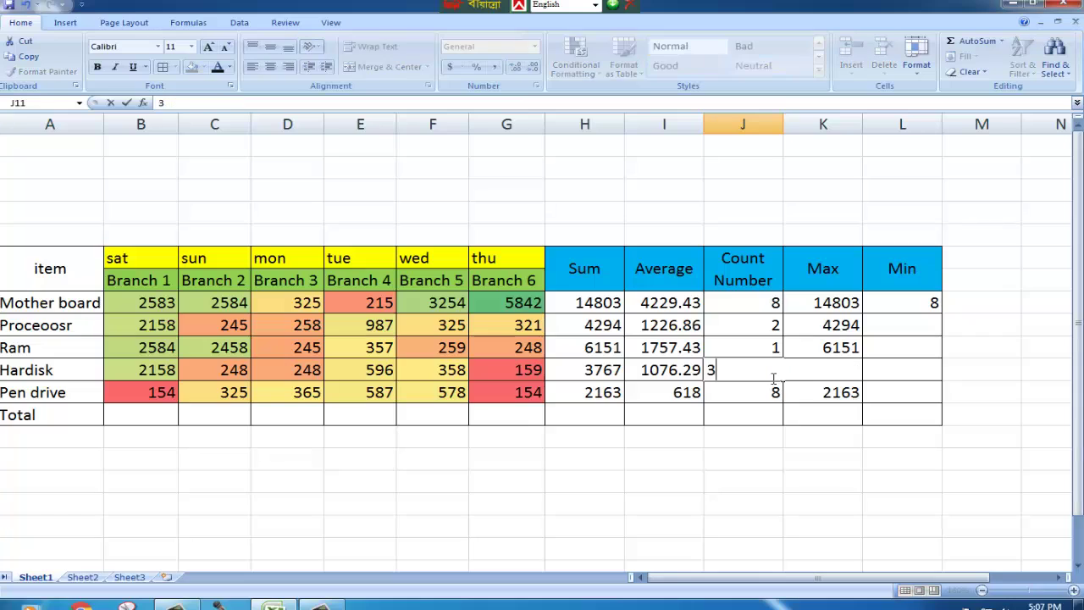
{"action": "left_click", "coordinate": [752, 398]}
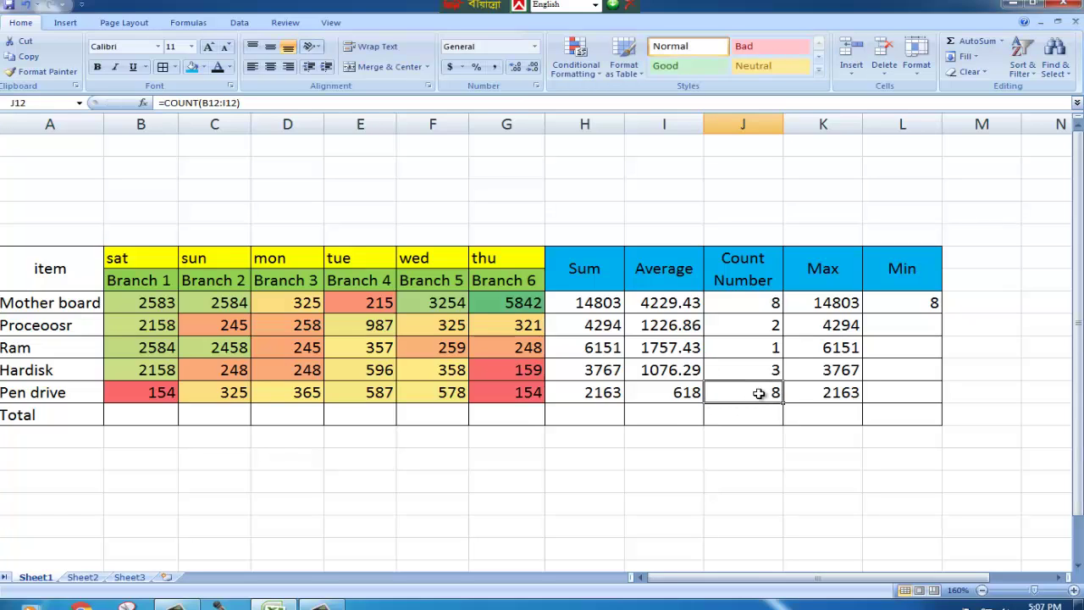
{"action": "type", "text": "5"}
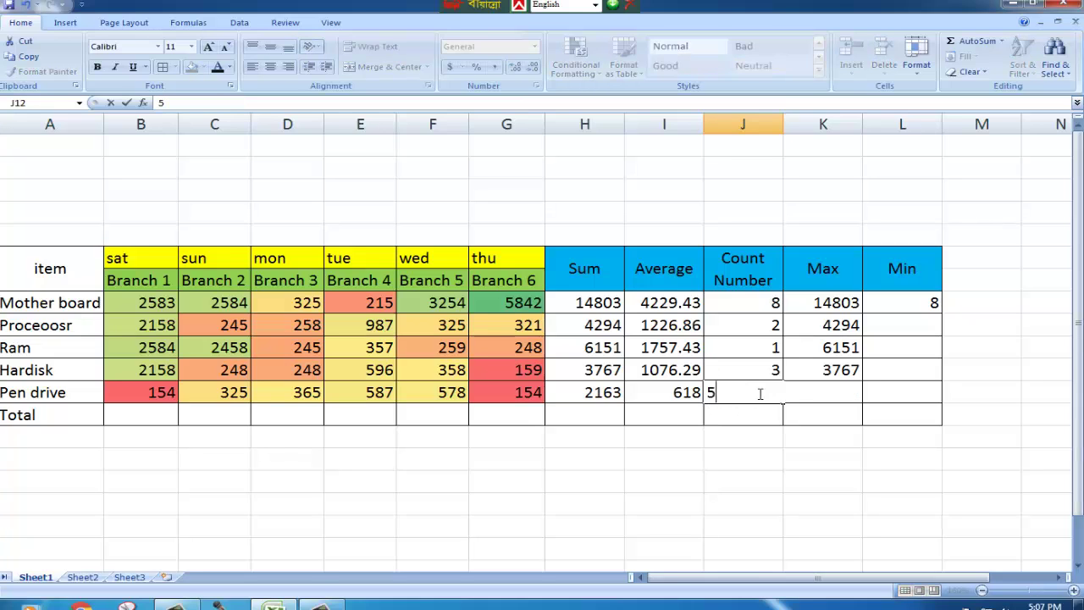
{"action": "left_click", "coordinate": [780, 419]}
- Copy the Min formula from L8 down through L12 for the remaining items
{"action": "left_click", "coordinate": [906, 307]}
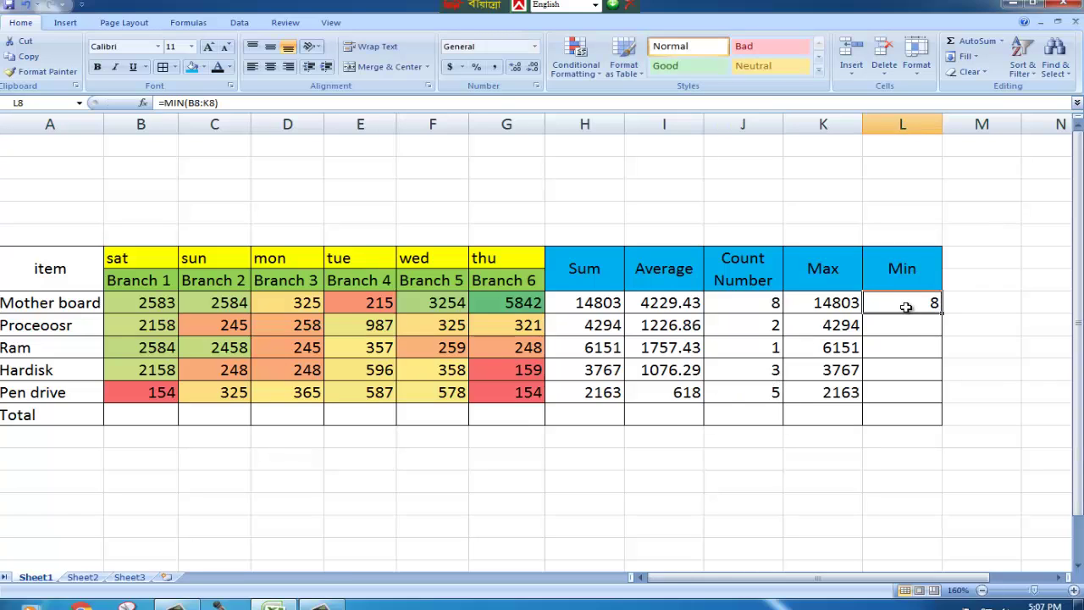
{"action": "left_click_drag", "start_coordinate": [940, 313], "coordinate": [919, 396]}
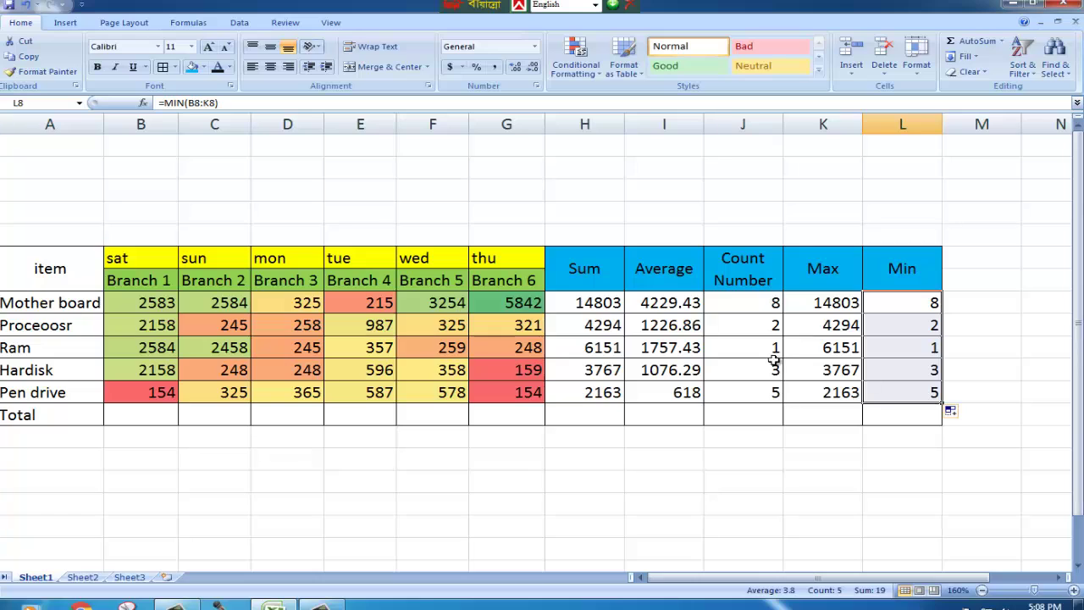
{"action": "left_click", "coordinate": [934, 375]}
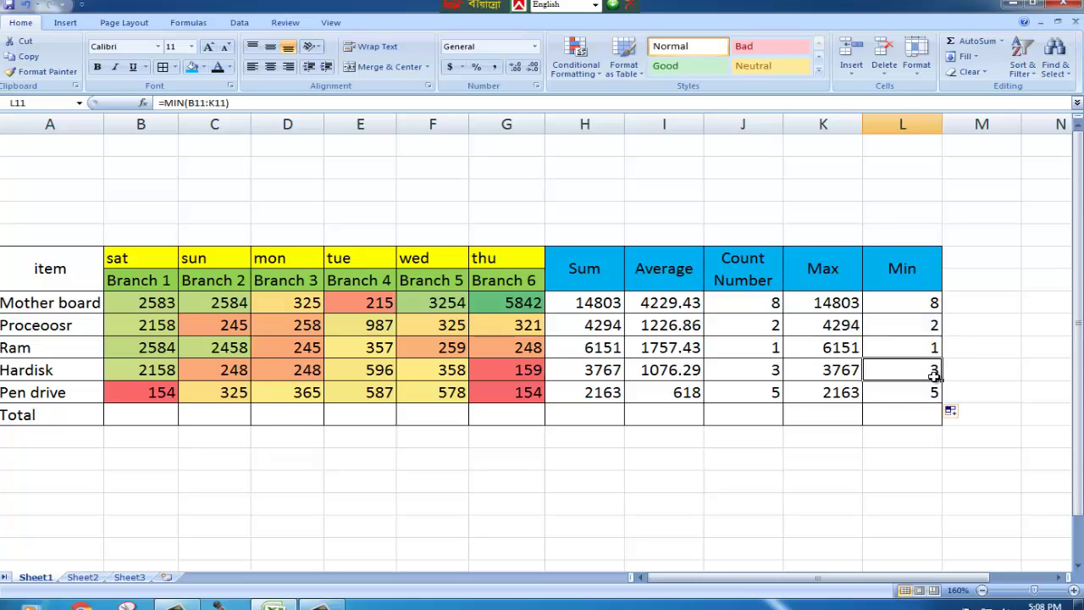
- Apply Light Blue Data Bar conditional formatting to the calculated block H6:L12, from Sum through Min
{"action": "left_click", "coordinate": [582, 269]}
{"action": "left_click", "coordinate": [674, 273]}
{"action": "left_click", "coordinate": [734, 276]}
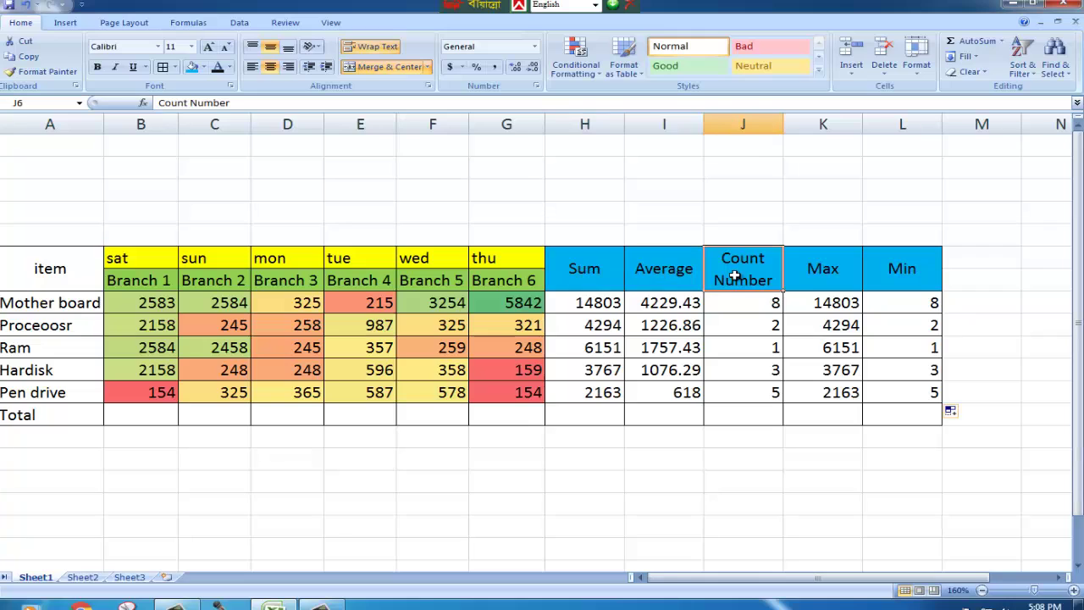
{"action": "left_click", "coordinate": [825, 281]}
{"action": "left_click", "coordinate": [881, 279]}
{"action": "left_click", "coordinate": [610, 273]}
{"action": "left_click_drag", "start_coordinate": [610, 273], "coordinate": [890, 383]}
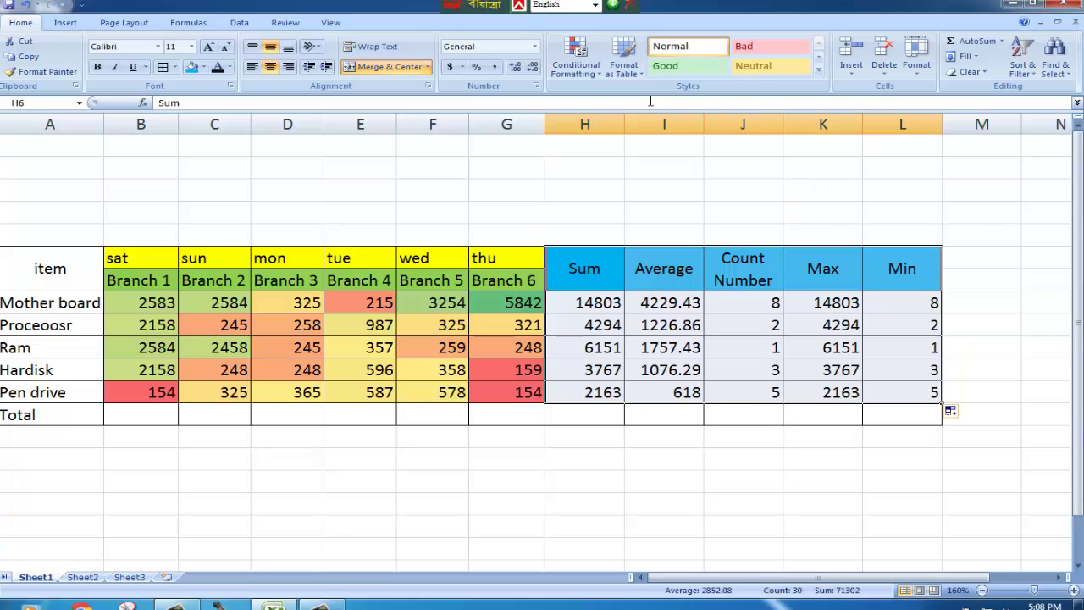
{"action": "left_click", "coordinate": [576, 58]}
{"action": "mouse_move", "coordinate": [629, 166]}
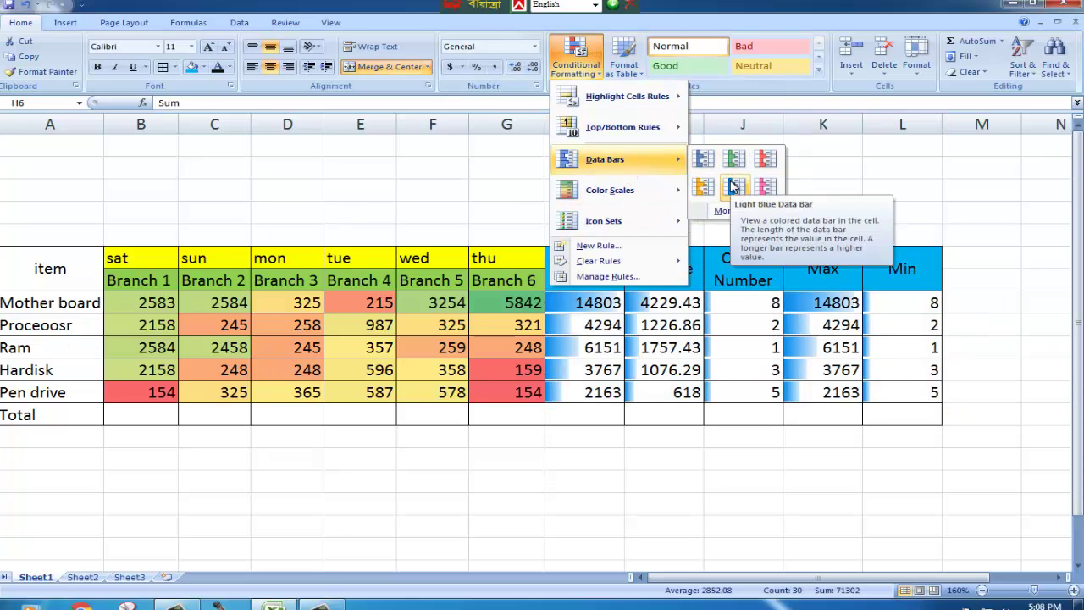
{"action": "left_click", "coordinate": [733, 187]}
{"action": "left_click", "coordinate": [840, 347]}
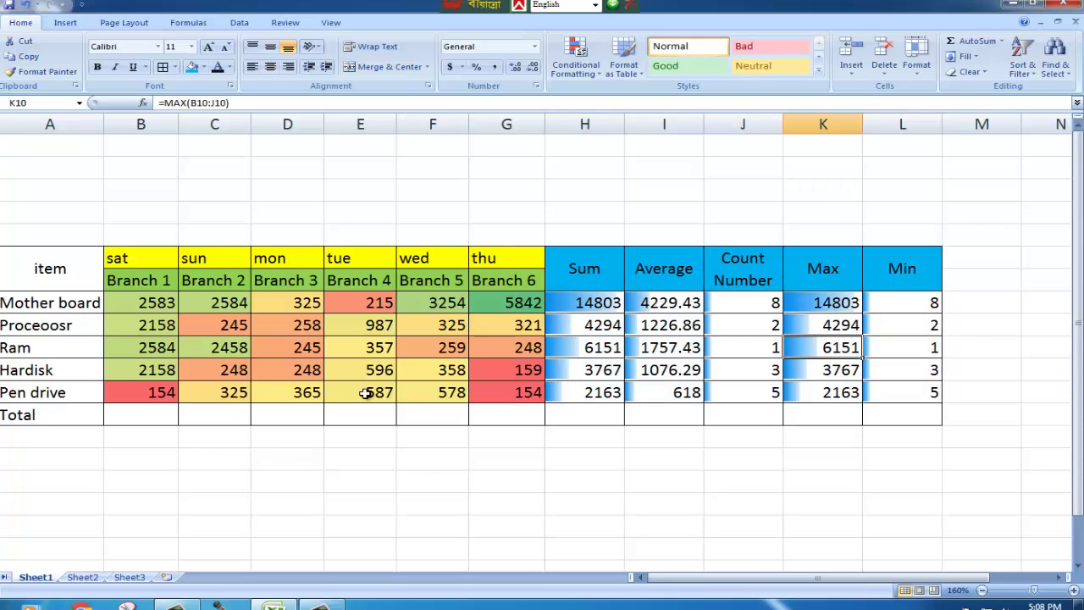
- Sum the selected Branch 1 values B8:B12 into the Total row with AutoSum, and clear that result from B13
{"action": "mouse_move", "coordinate": [142, 299]}
{"action": "left_mouse_down"}
{"action": "mouse_move", "coordinate": [462, 303]}
{"action": "mouse_move", "coordinate": [499, 390]}
{"action": "left_mouse_up"}
{"action": "left_click", "coordinate": [136, 416]}
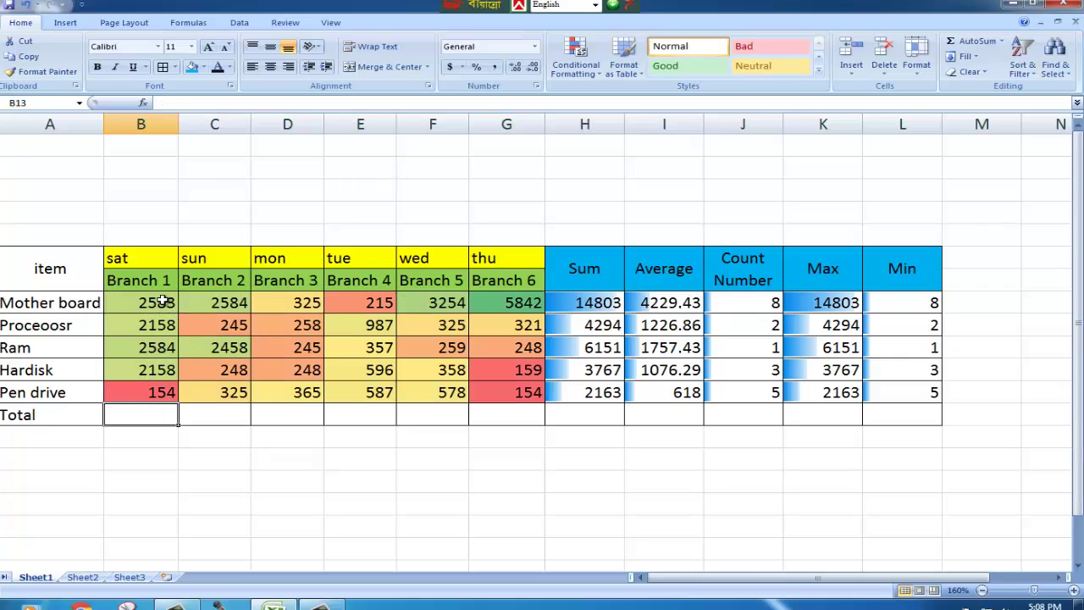
{"action": "left_click_drag", "start_coordinate": [163, 302], "coordinate": [162, 392]}
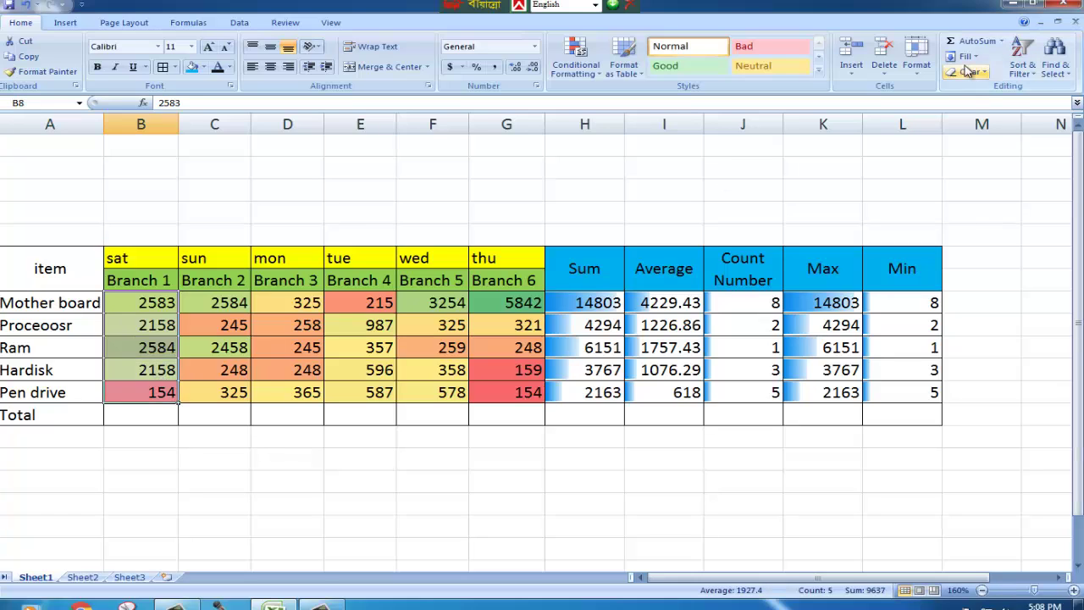
{"action": "left_click", "coordinate": [1002, 42]}
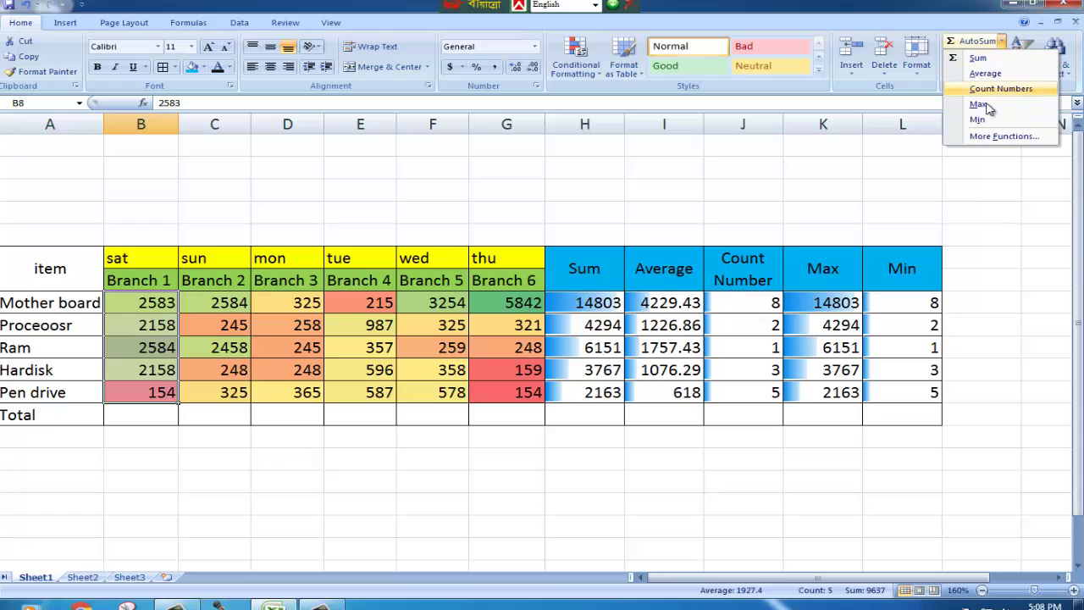
{"action": "left_click", "coordinate": [984, 44]}
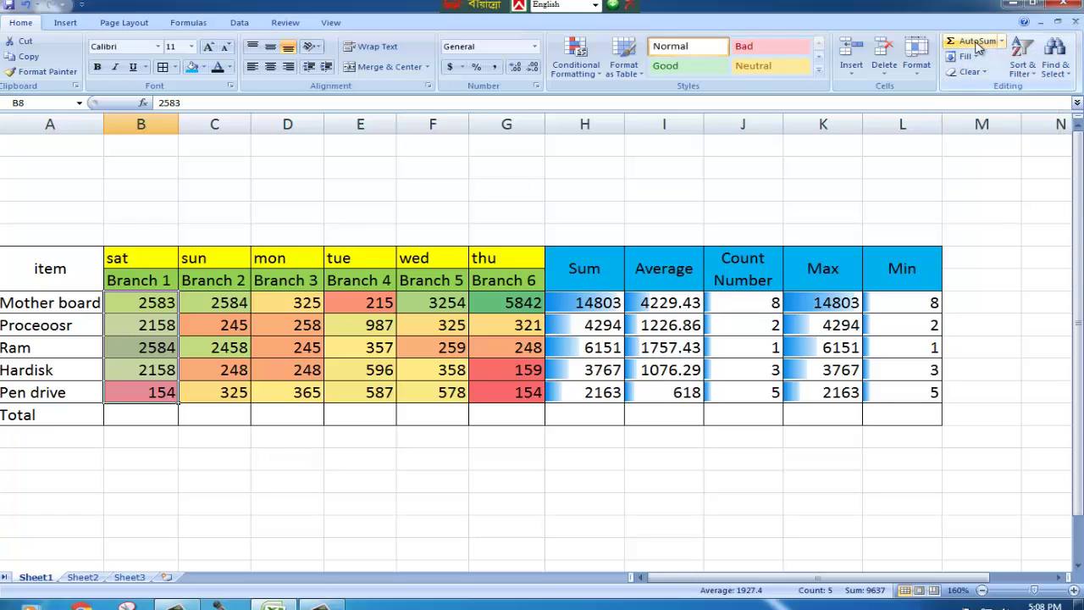
{"action": "left_click", "coordinate": [978, 44]}
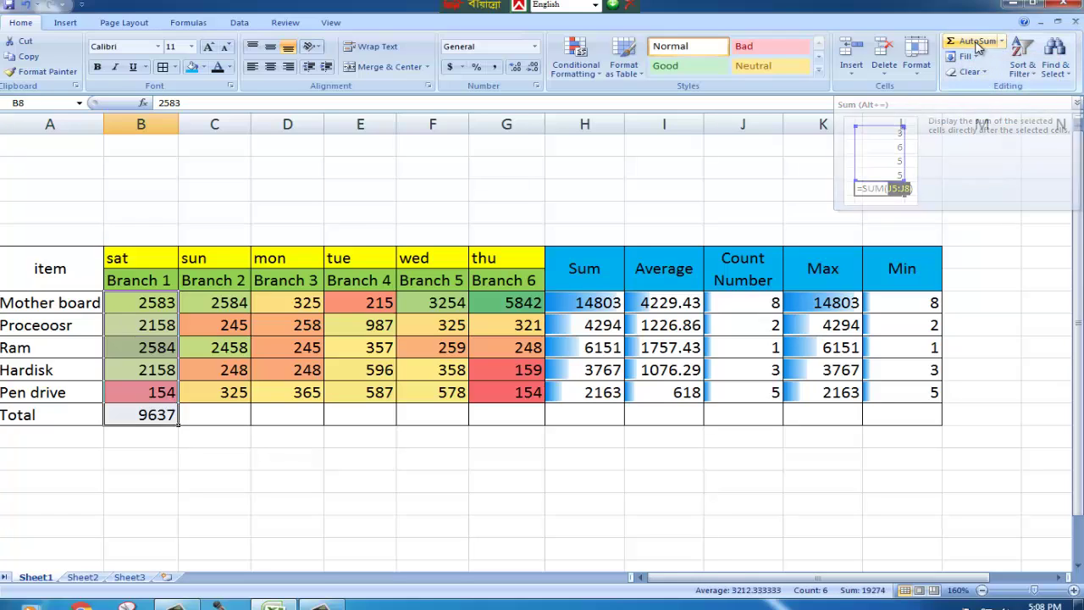
{"action": "left_click", "coordinate": [128, 413]}
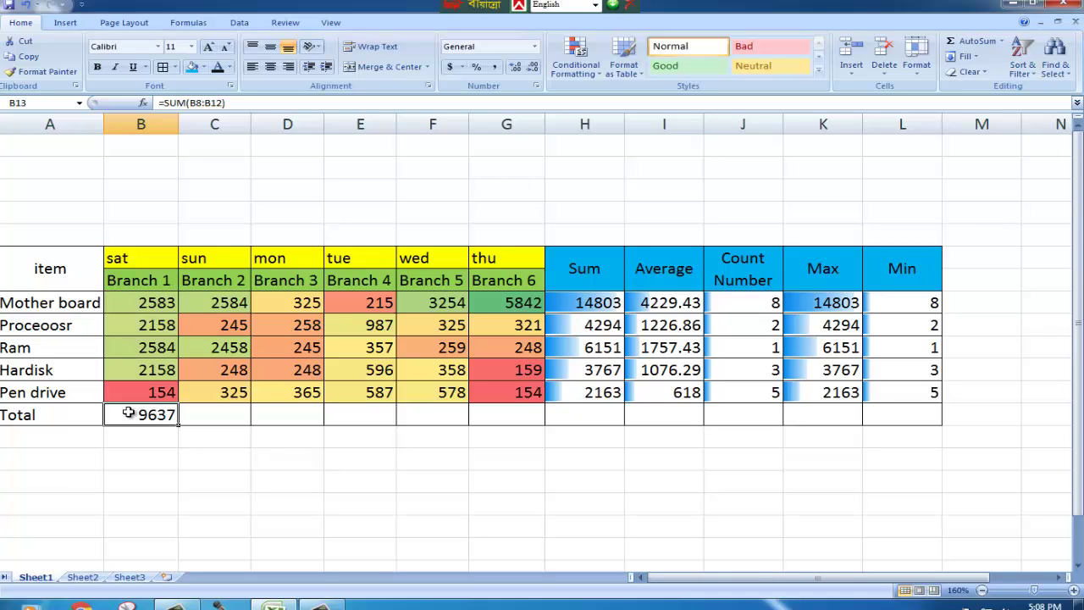
{"action": "key", "text": "Delete"}
{"action": "left_click_drag", "start_coordinate": [167, 303], "coordinate": [156, 387]}
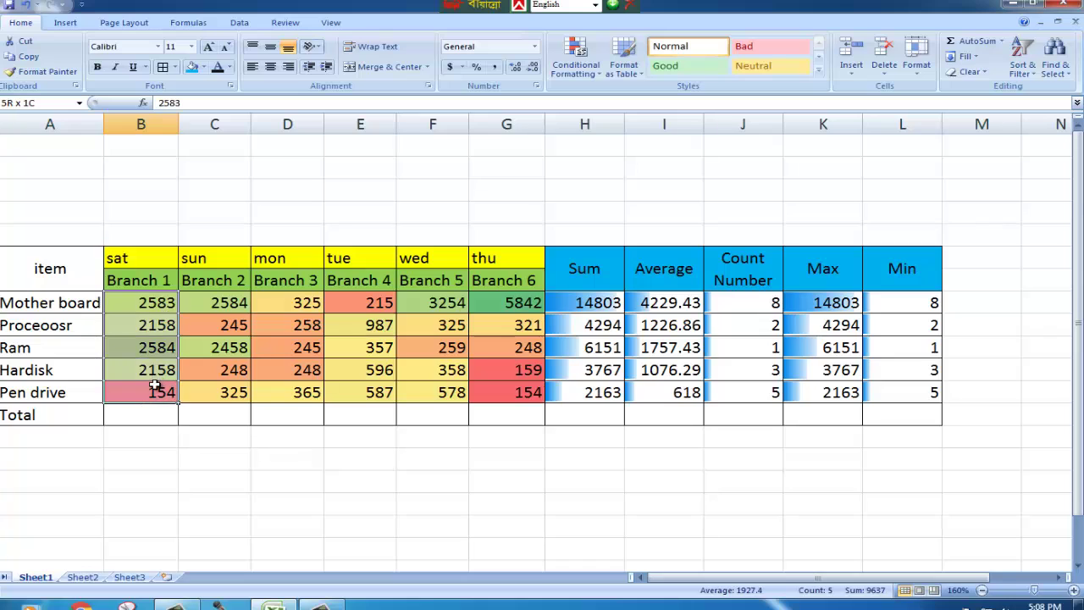
{"action": "left_click", "coordinate": [298, 442]}
- Total the Branch 1 column in B13 with the AutoSum formula =SUM(B8:B12) and copy it across through G13
{"action": "left_click", "coordinate": [136, 418]}
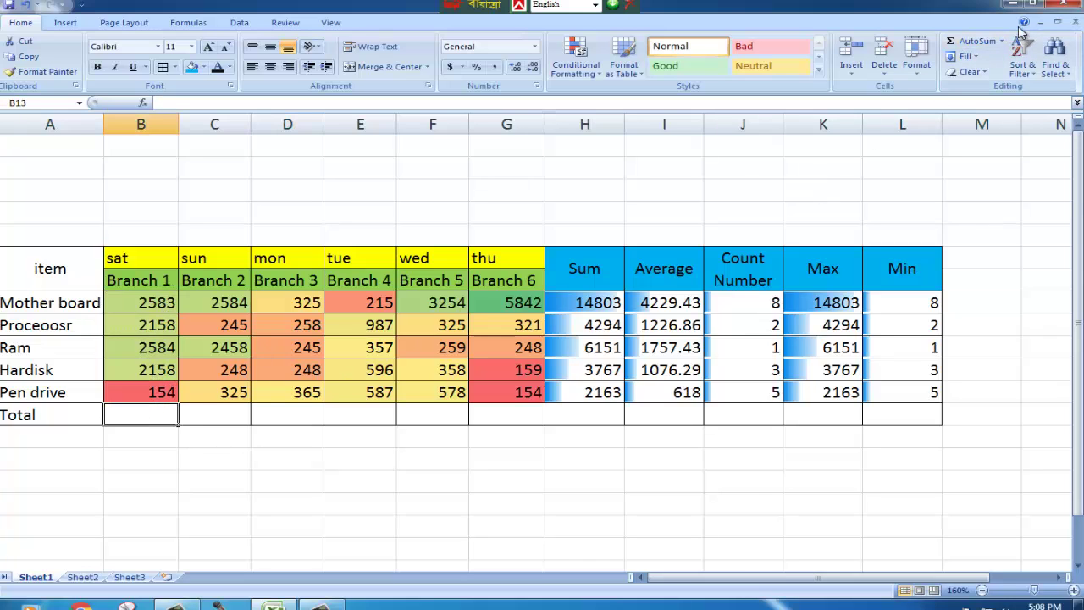
{"action": "left_click", "coordinate": [971, 44]}
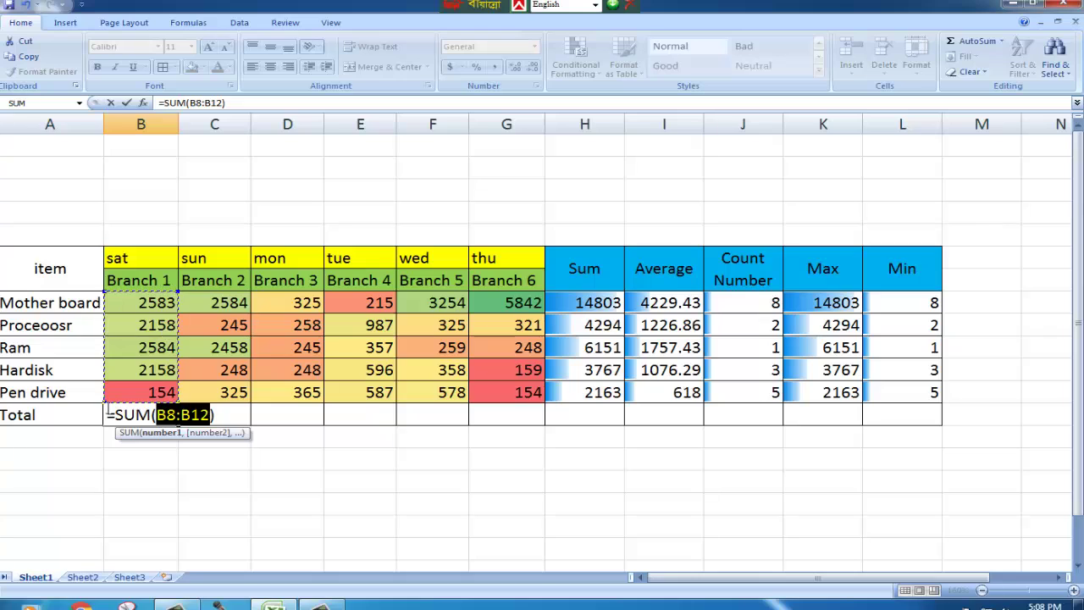
{"action": "key", "text": "Return"}
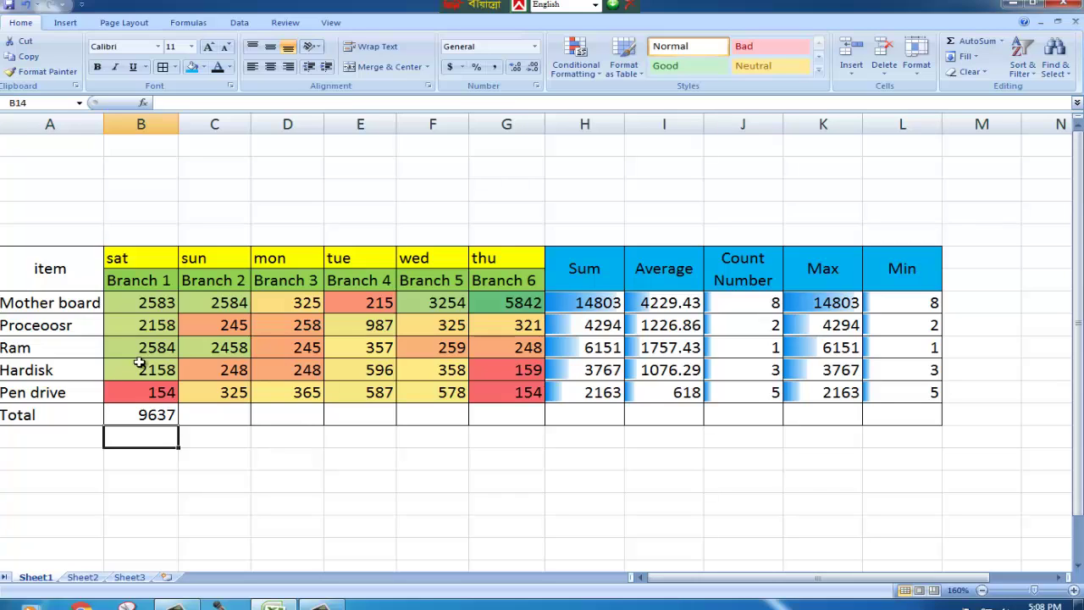
{"action": "left_click", "coordinate": [156, 411]}
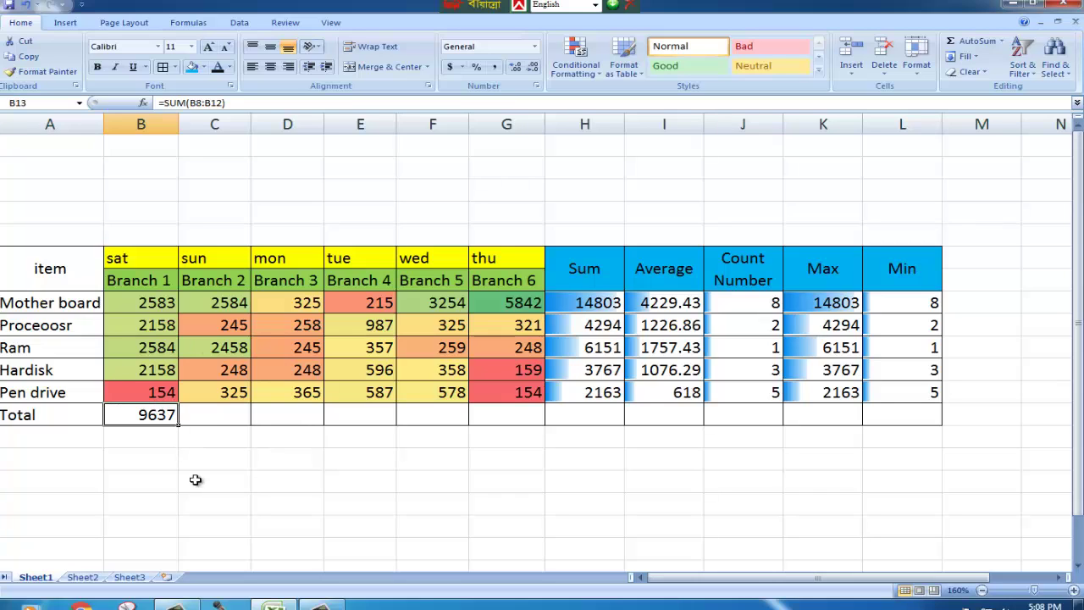
{"action": "left_click_drag", "start_coordinate": [180, 428], "coordinate": [511, 426]}
{"action": "left_click", "coordinate": [175, 411]}
- Shade the Total row from A13 through G13 with a light blue fill color
{"action": "left_click", "coordinate": [51, 414]}
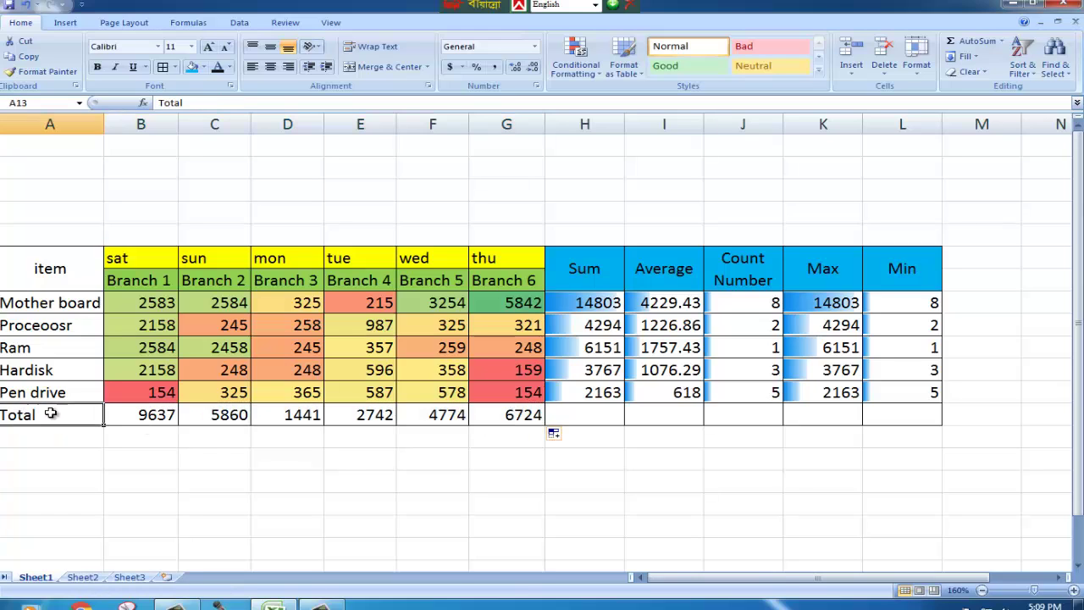
{"action": "left_click_drag", "start_coordinate": [51, 413], "coordinate": [521, 415]}
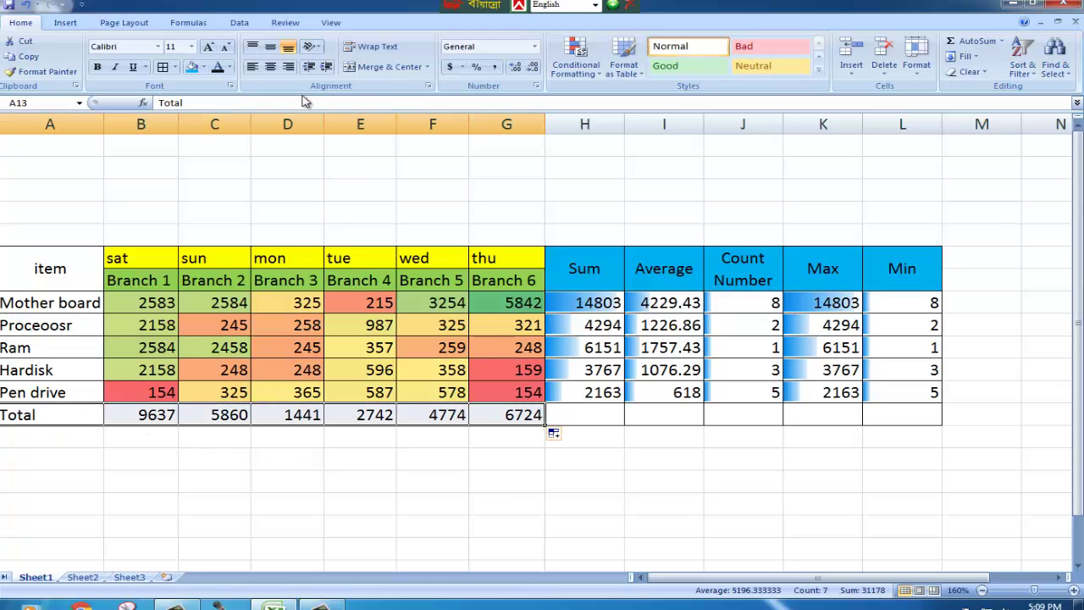
{"action": "left_click", "coordinate": [203, 67]}
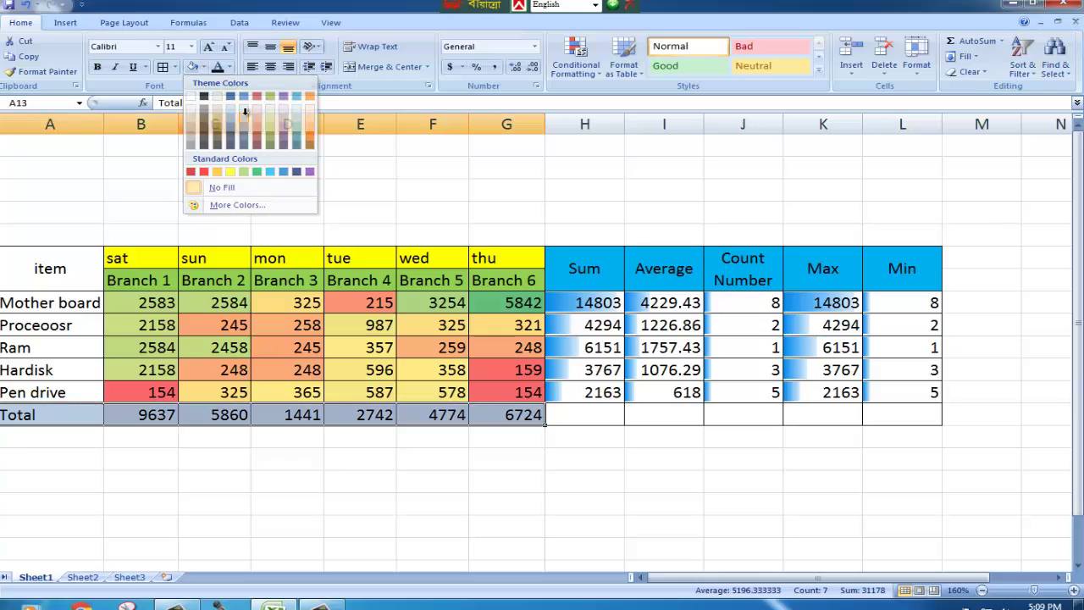
{"action": "left_click", "coordinate": [246, 129]}
{"action": "left_click", "coordinate": [473, 432]}
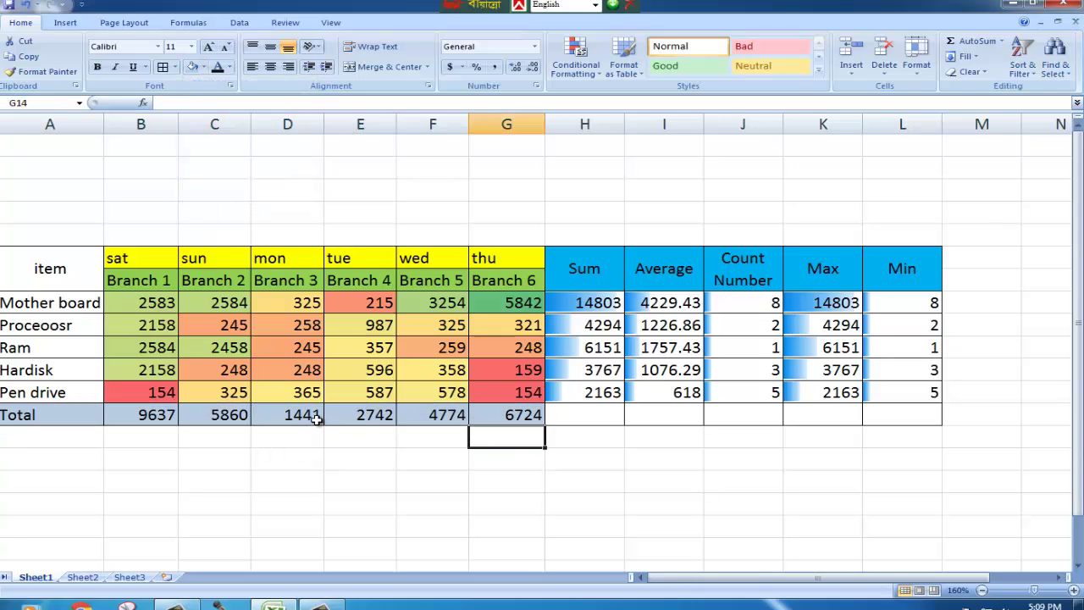
- Copy the Total formula and shading from G13 across through L13 under the Sum to Min columns
{"action": "left_click", "coordinate": [585, 415]}
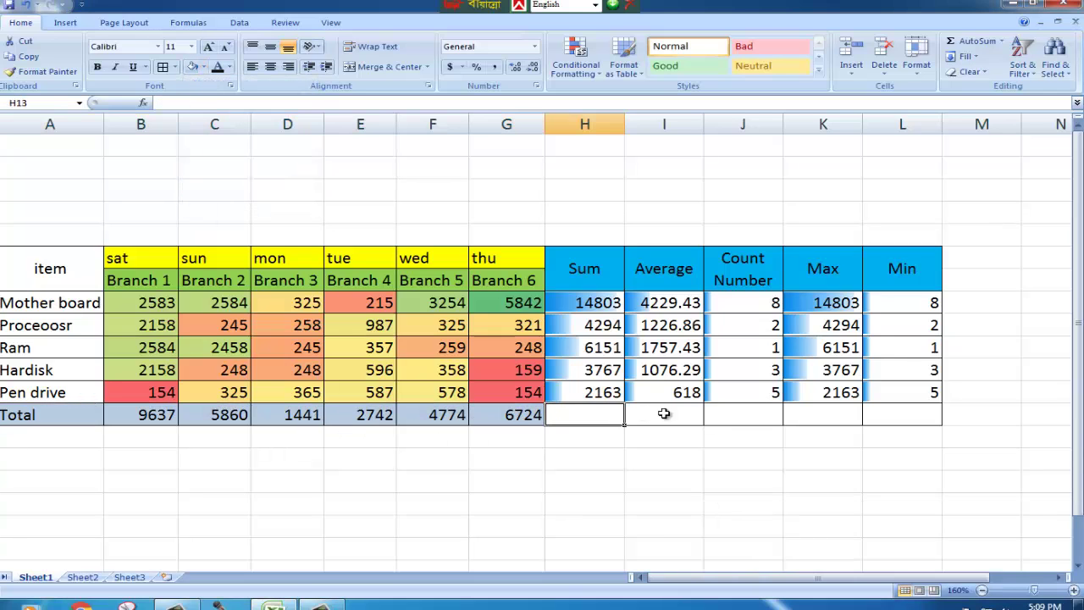
{"action": "left_click", "coordinate": [521, 417]}
{"action": "left_click_drag", "start_coordinate": [548, 428], "coordinate": [940, 424]}
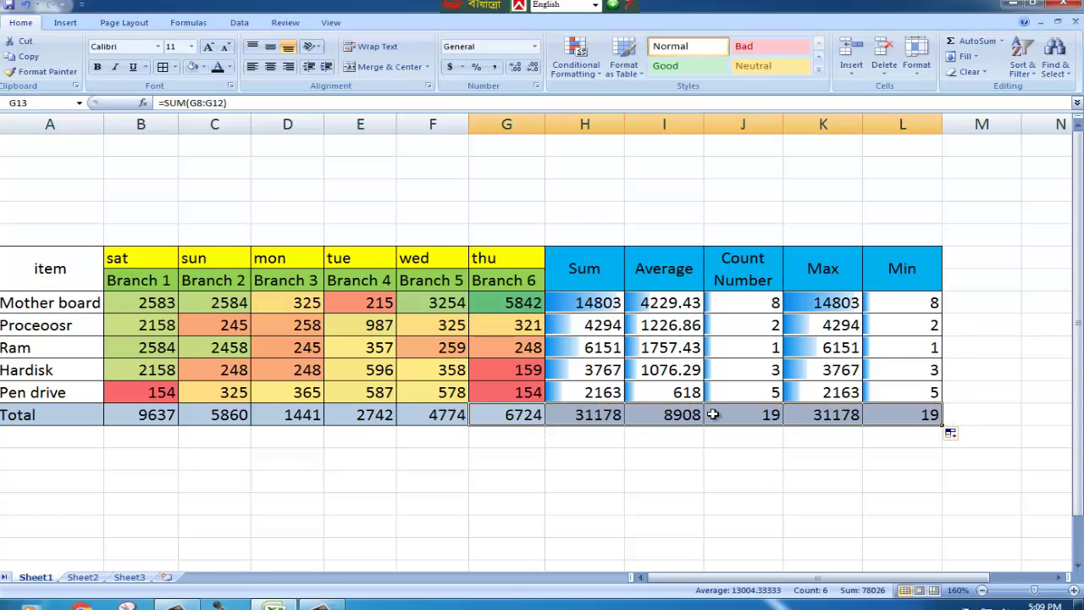
{"action": "left_click", "coordinate": [510, 386]}
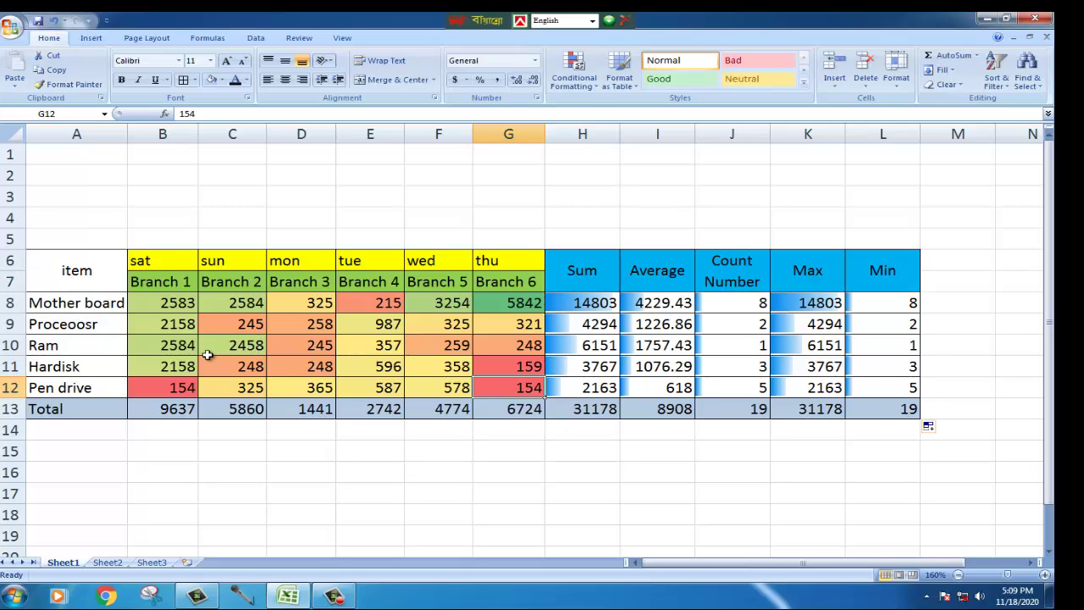
- Insert a blank sheet row above the Ram row, starting from cell C10
{"action": "left_click", "coordinate": [241, 345]}
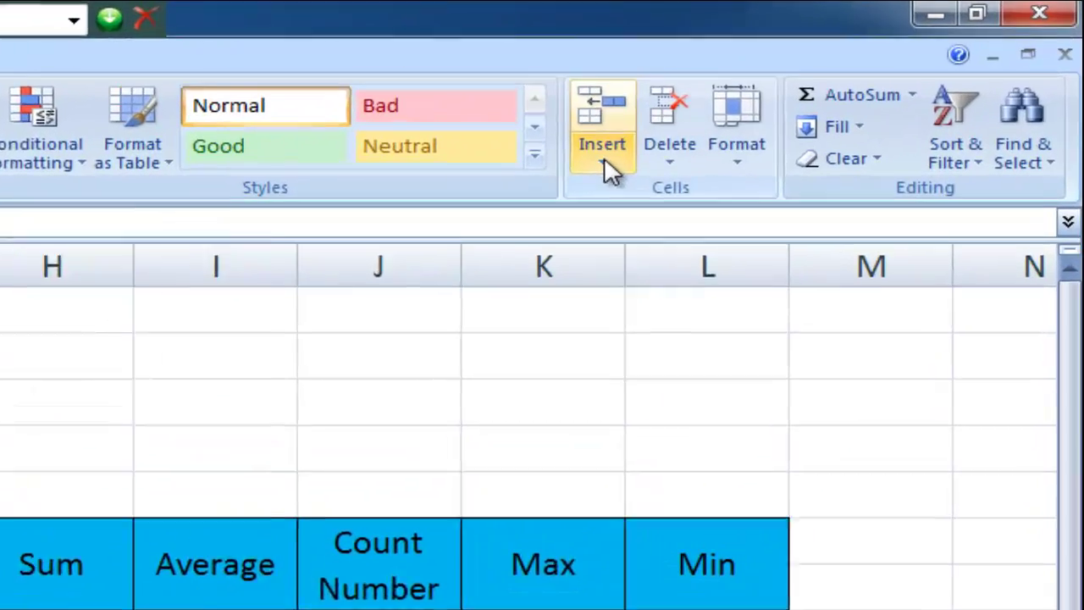
{"action": "left_click", "coordinate": [727, 114]}
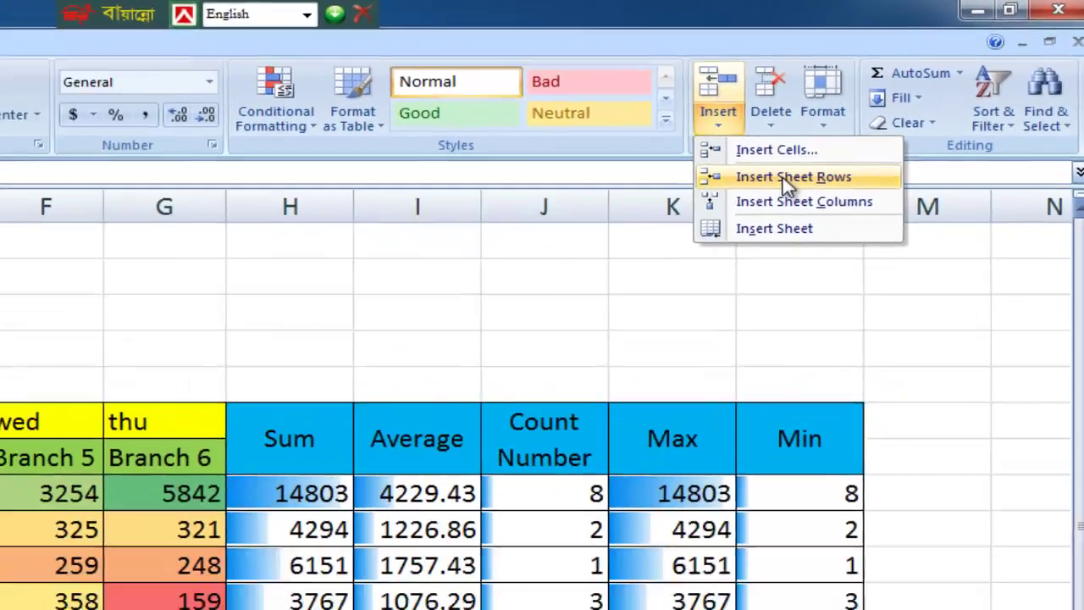
{"action": "left_click", "coordinate": [670, 235]}
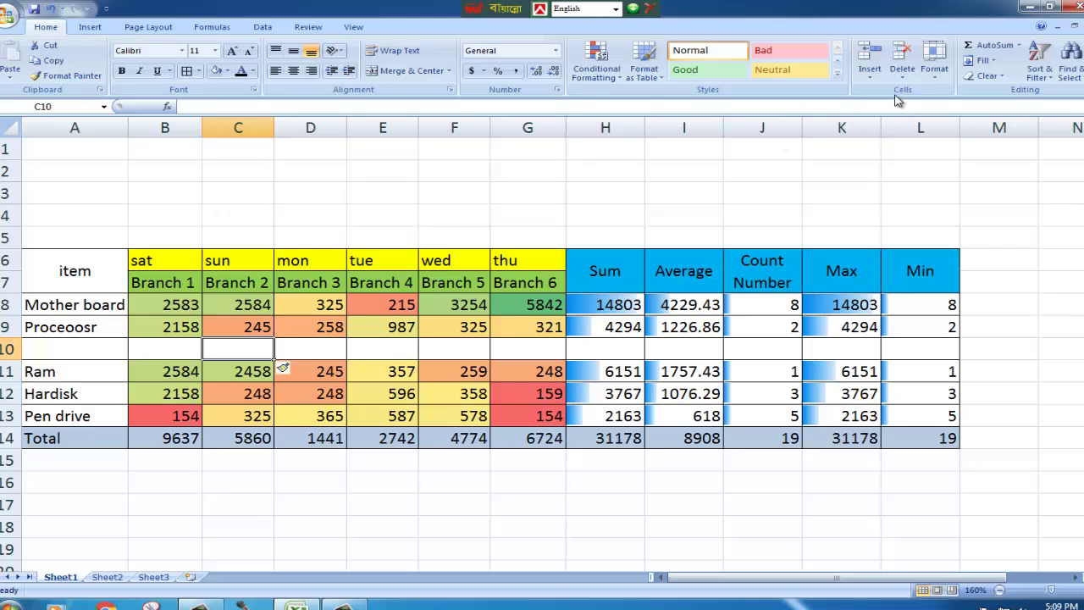
- Insert a blank sheet column between the Branch 1 and Branch 2 columns, starting from cell C10
{"action": "left_click", "coordinate": [872, 73]}
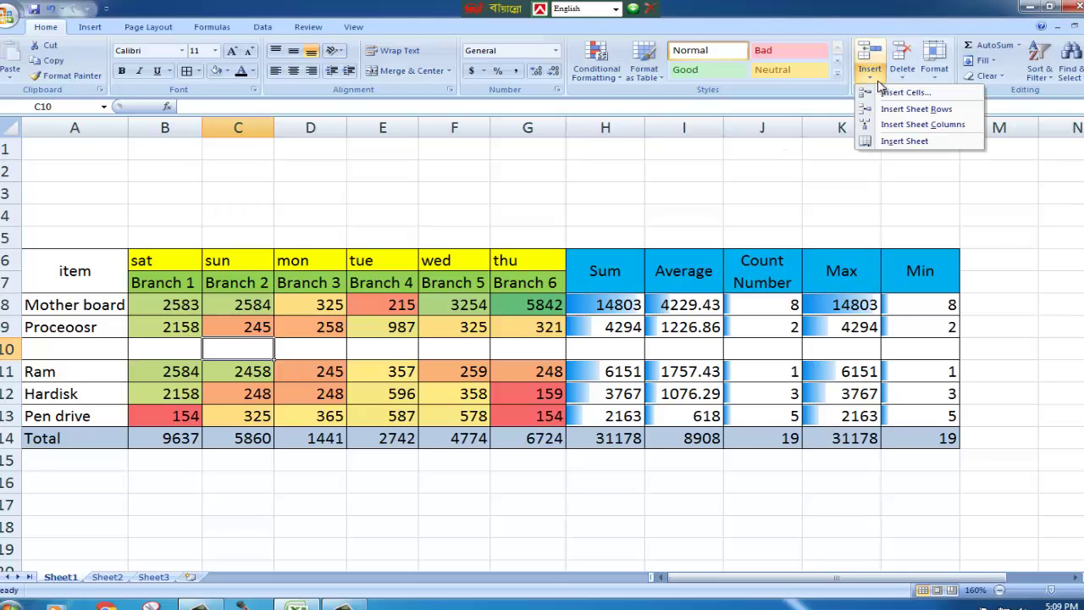
{"action": "left_click", "coordinate": [914, 126]}
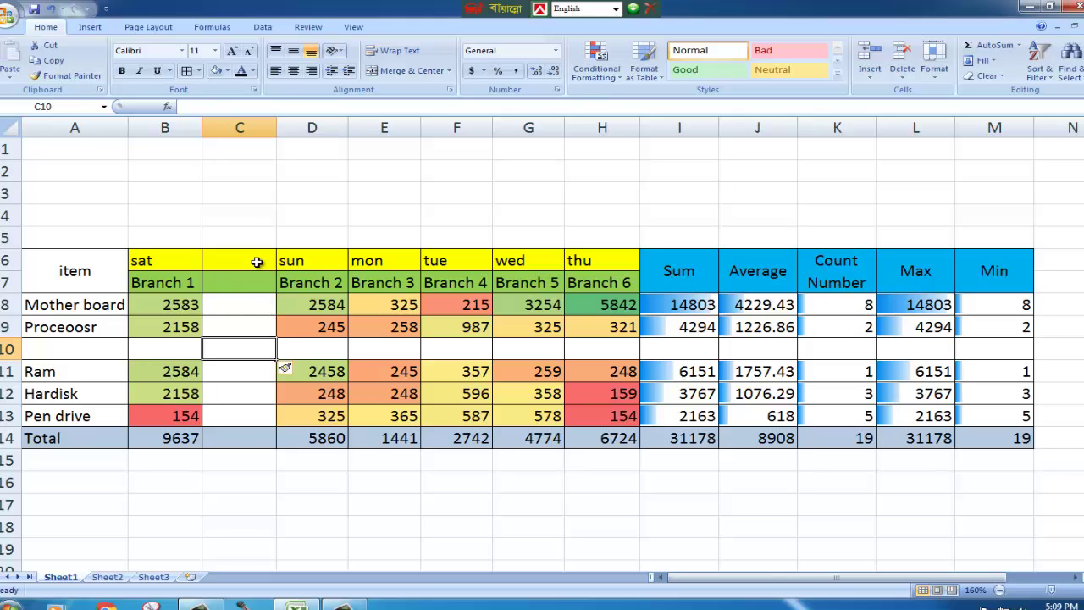
- Delete the blank sheet row above the Ram row, starting from cell C10
{"action": "left_click", "coordinate": [904, 81]}
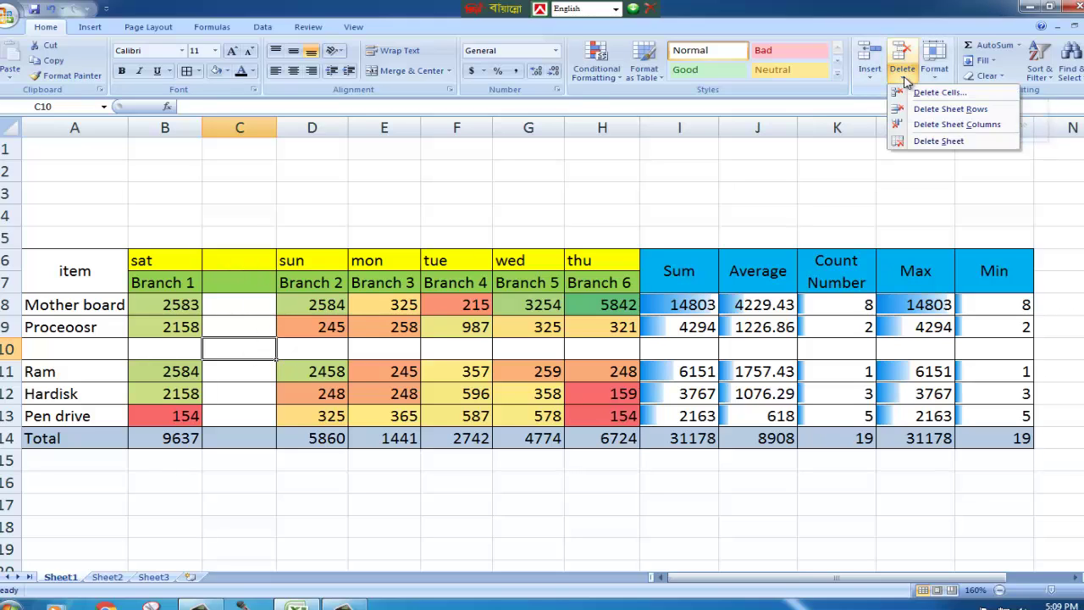
{"action": "left_click", "coordinate": [944, 111]}
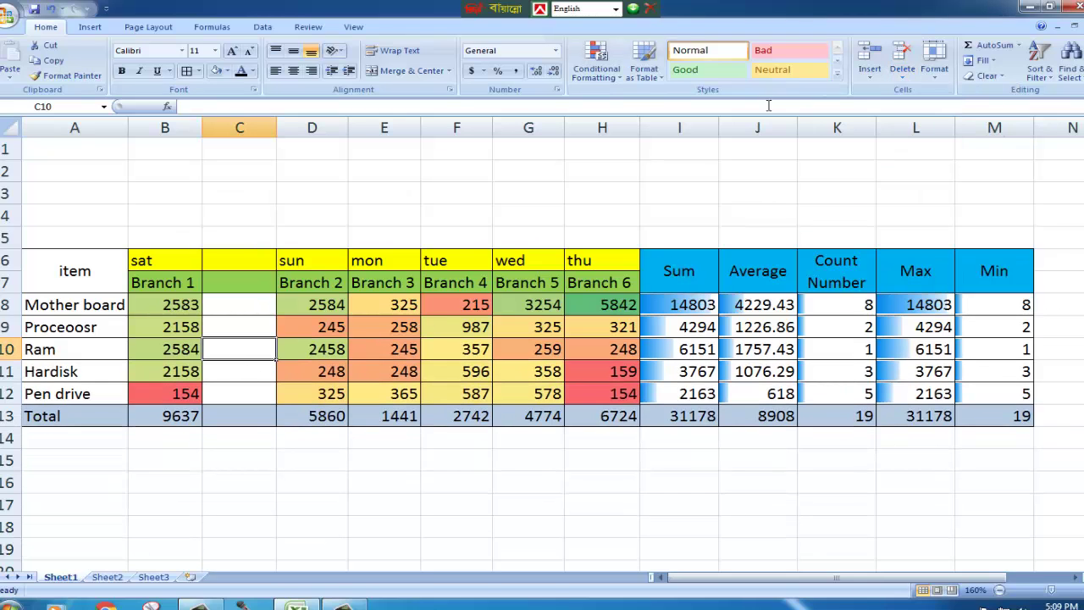
- Try inserting another sheet column at C10, and delete the blank sheet column between Branch 1 and Branch 2
{"action": "left_click", "coordinate": [871, 79]}
{"action": "left_click", "coordinate": [908, 124]}
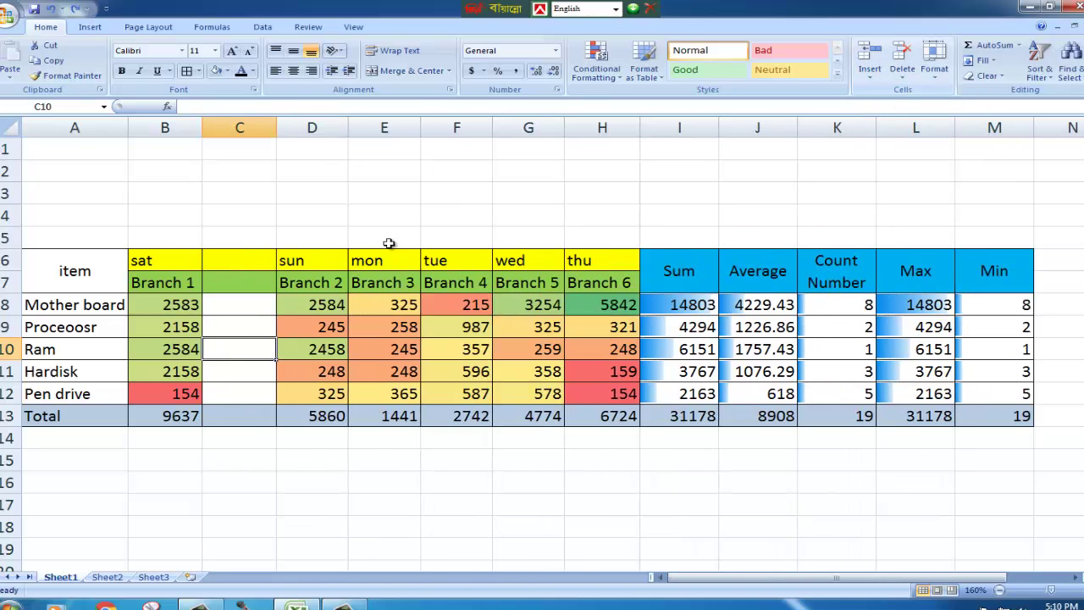
{"action": "left_click", "coordinate": [904, 78]}
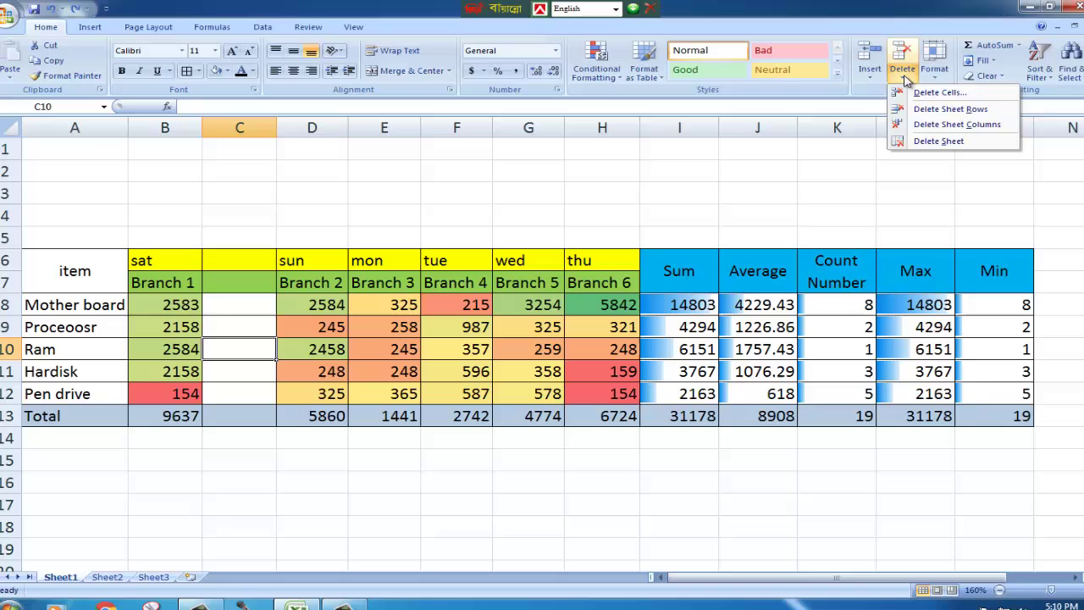
{"action": "left_click", "coordinate": [969, 127]}
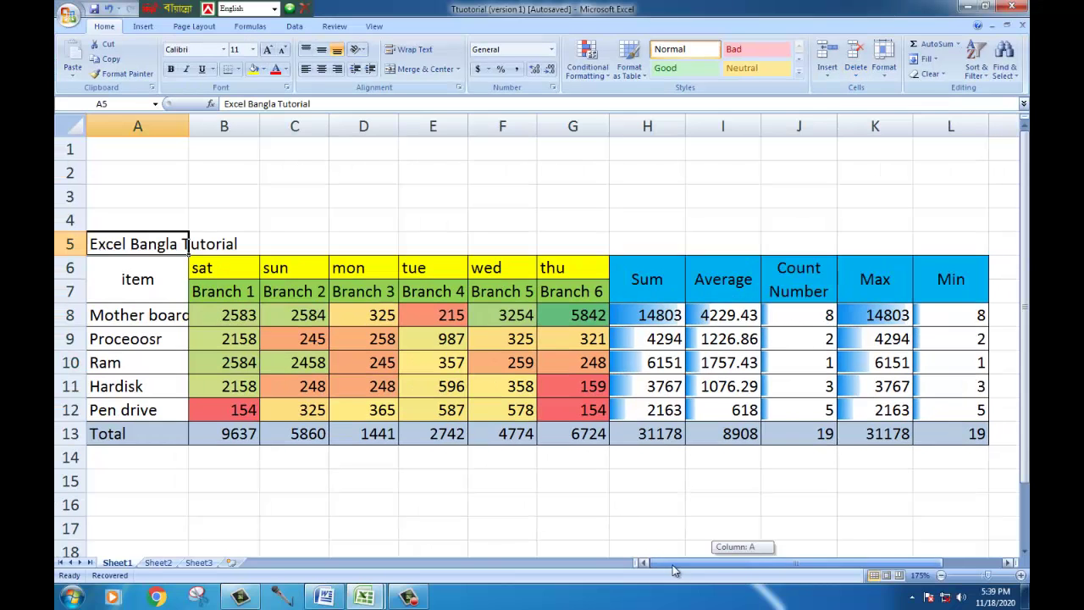
- Merge and center the Excel Bangla Tutorial title across A5 through L5, the full width of the table
{"action": "left_click", "coordinate": [155, 282]}
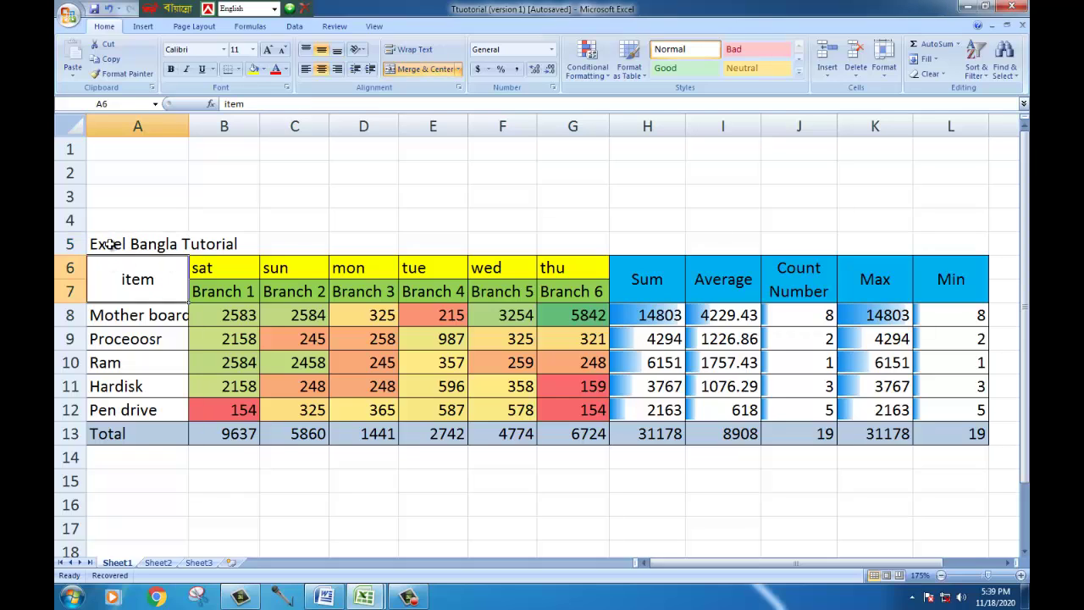
{"action": "left_click", "coordinate": [205, 247]}
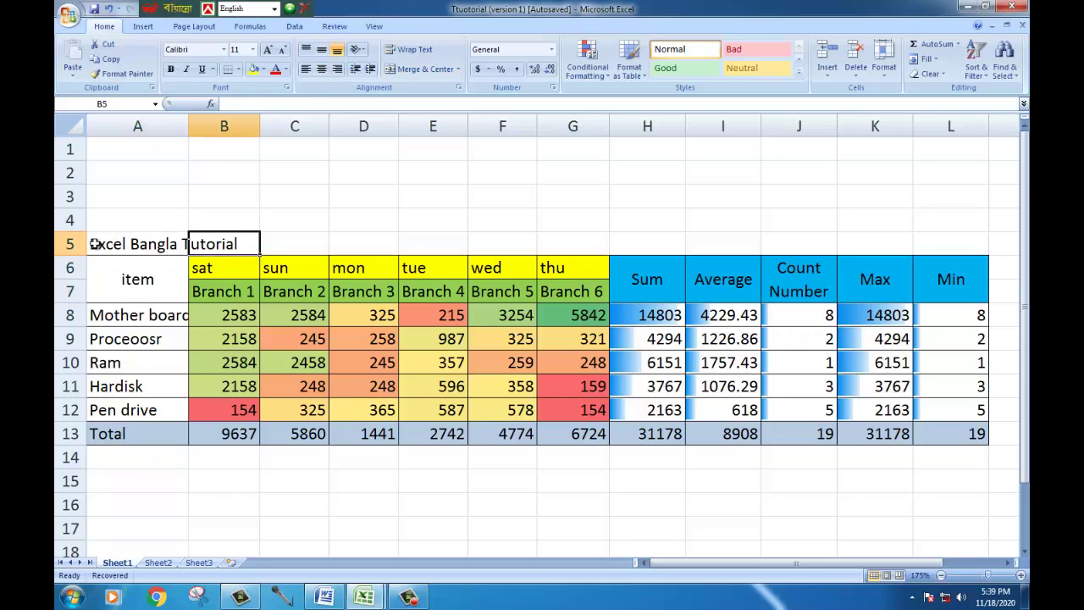
{"action": "left_click_drag", "start_coordinate": [96, 244], "coordinate": [211, 246]}
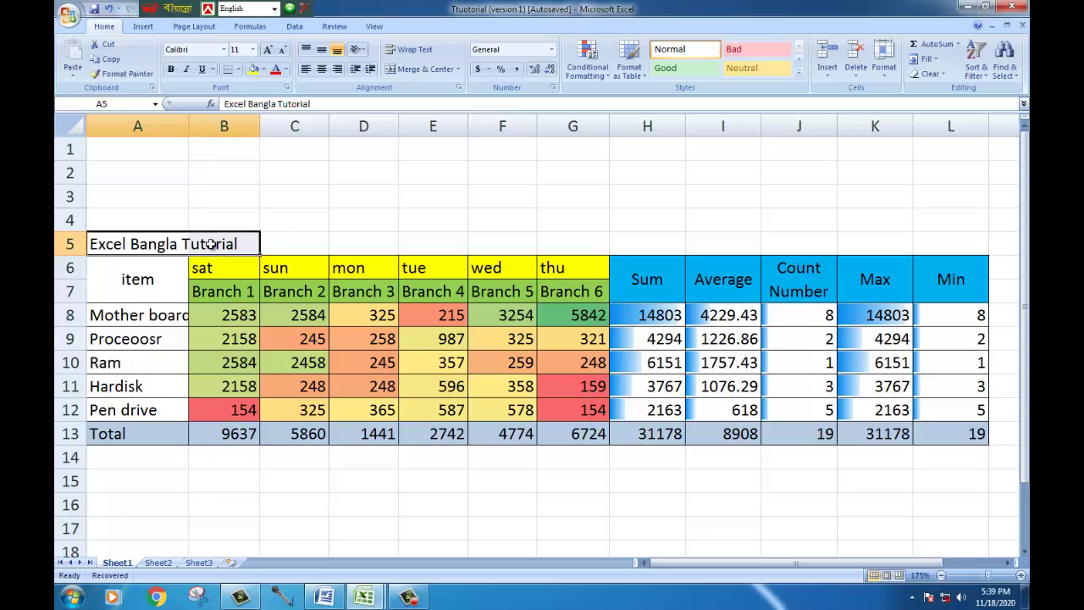
{"action": "left_click", "coordinate": [317, 245]}
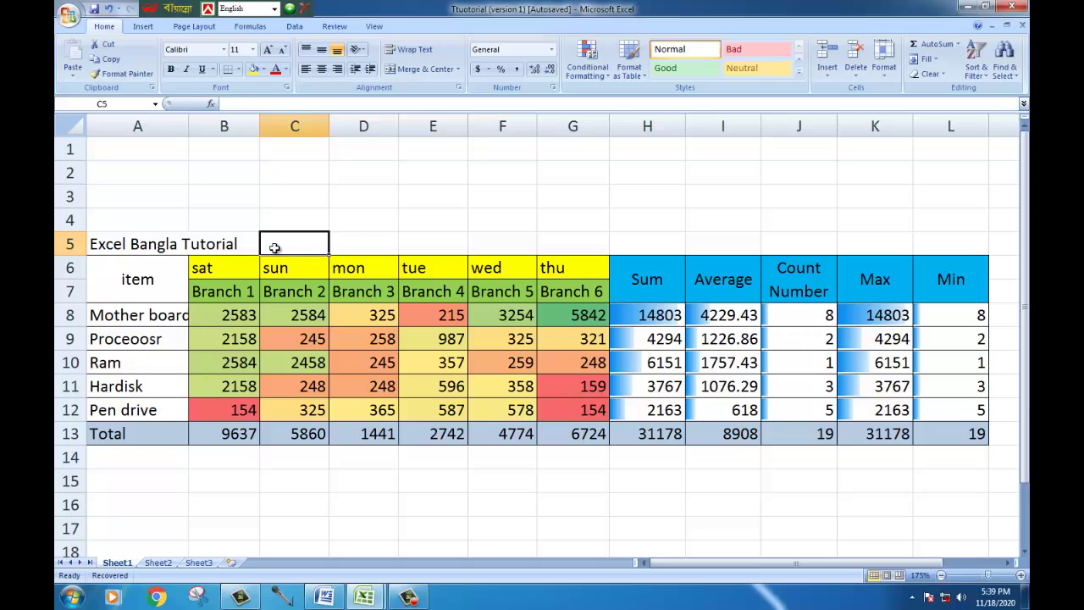
{"action": "left_click", "coordinate": [952, 246]}
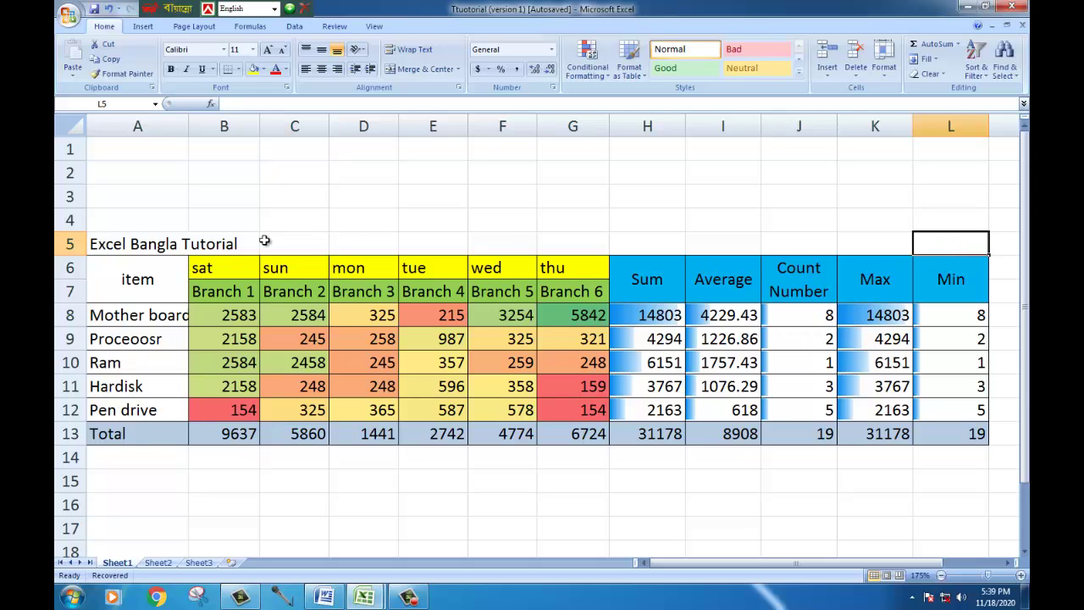
{"action": "left_click", "coordinate": [97, 244]}
{"action": "left_click", "coordinate": [960, 246]}
{"action": "left_click_drag", "start_coordinate": [119, 243], "coordinate": [939, 249]}
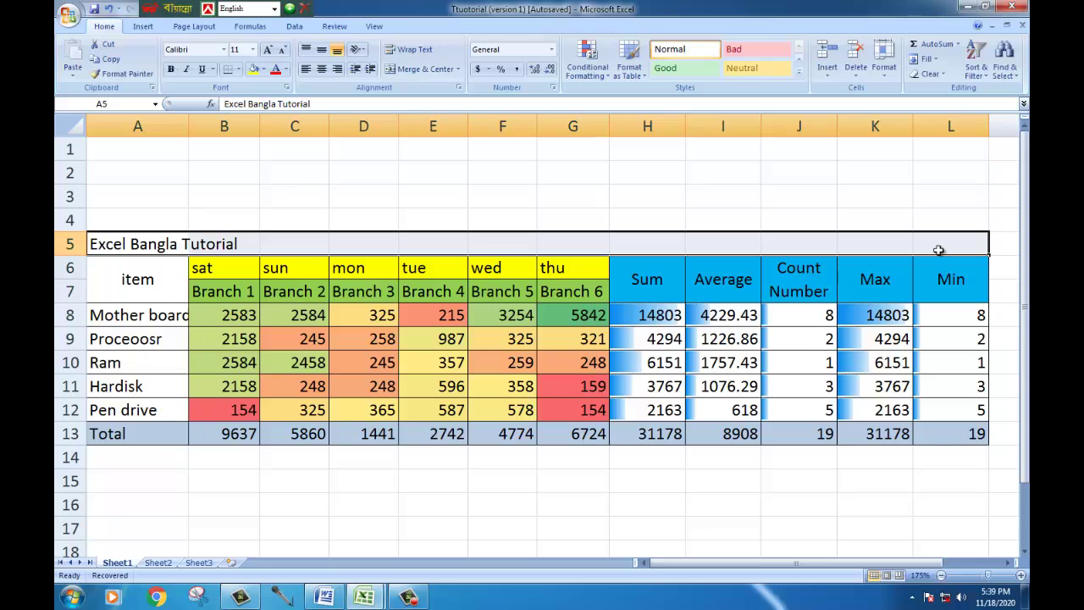
{"action": "left_click", "coordinate": [426, 70]}
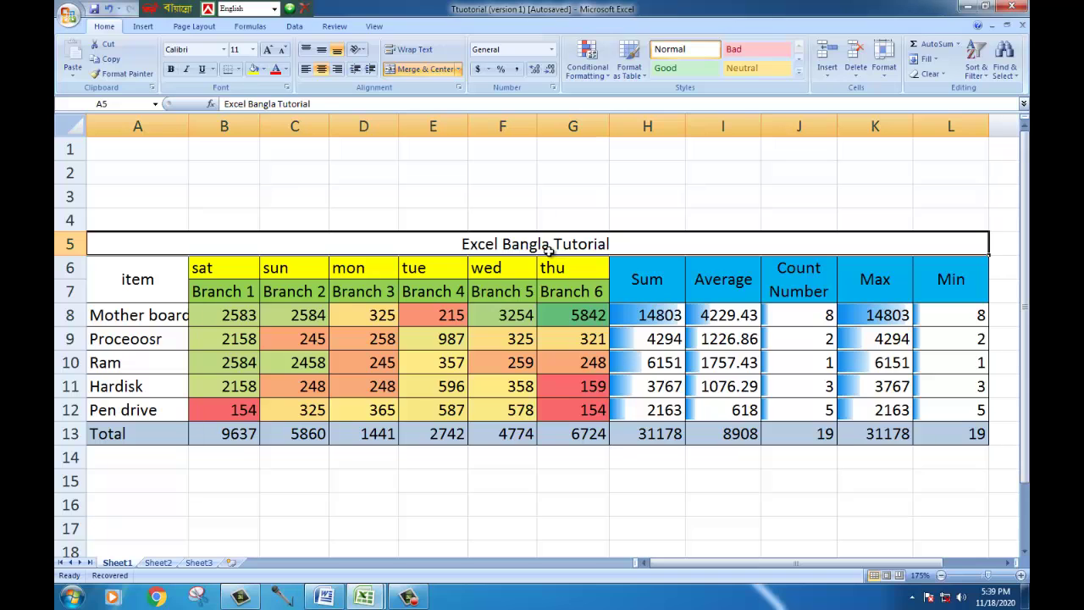
- Enlarge the Excel Bangla Tutorial title in the merged row 5 cell to font size 26
{"action": "left_click", "coordinate": [269, 50]}
{"action": "left_click", "coordinate": [268, 49]}
{"action": "left_click", "coordinate": [269, 50]}
{"action": "left_click", "coordinate": [268, 50]}
{"action": "left_click", "coordinate": [269, 50]}
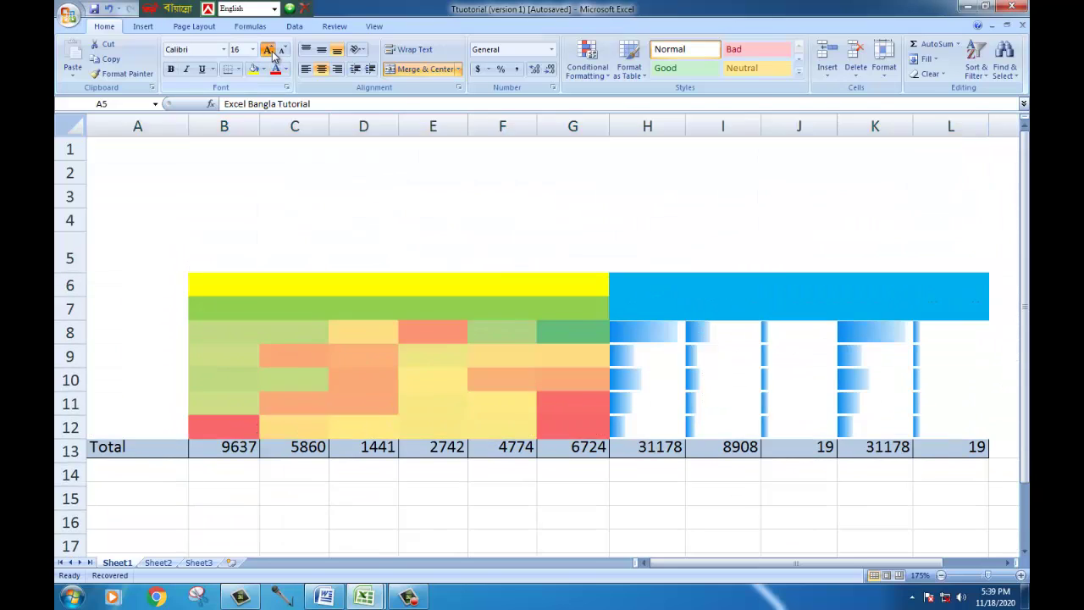
{"action": "left_click", "coordinate": [268, 50]}
{"action": "left_click", "coordinate": [268, 50]}
{"action": "left_click", "coordinate": [268, 50]}
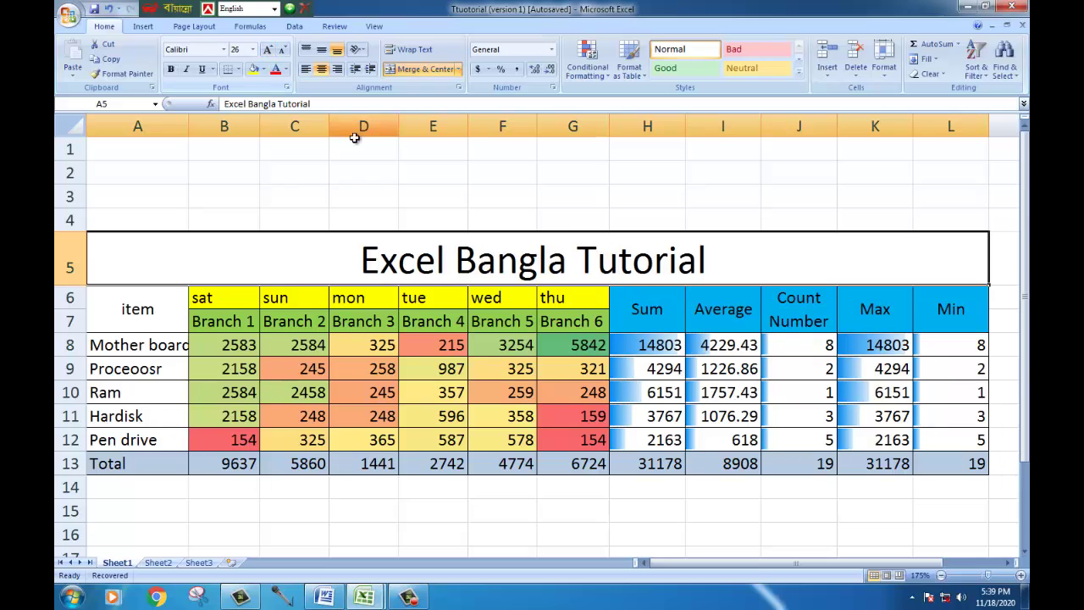
- Make the Excel Bangla Tutorial title bold and set its font color to standard red
{"action": "left_click", "coordinate": [170, 70]}
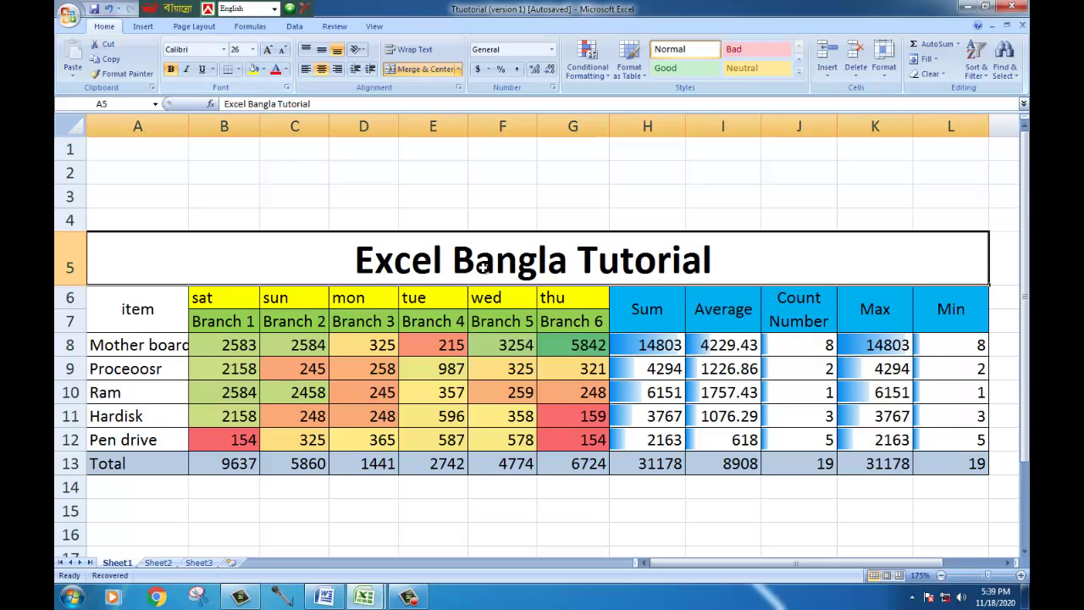
{"action": "left_click", "coordinate": [285, 70]}
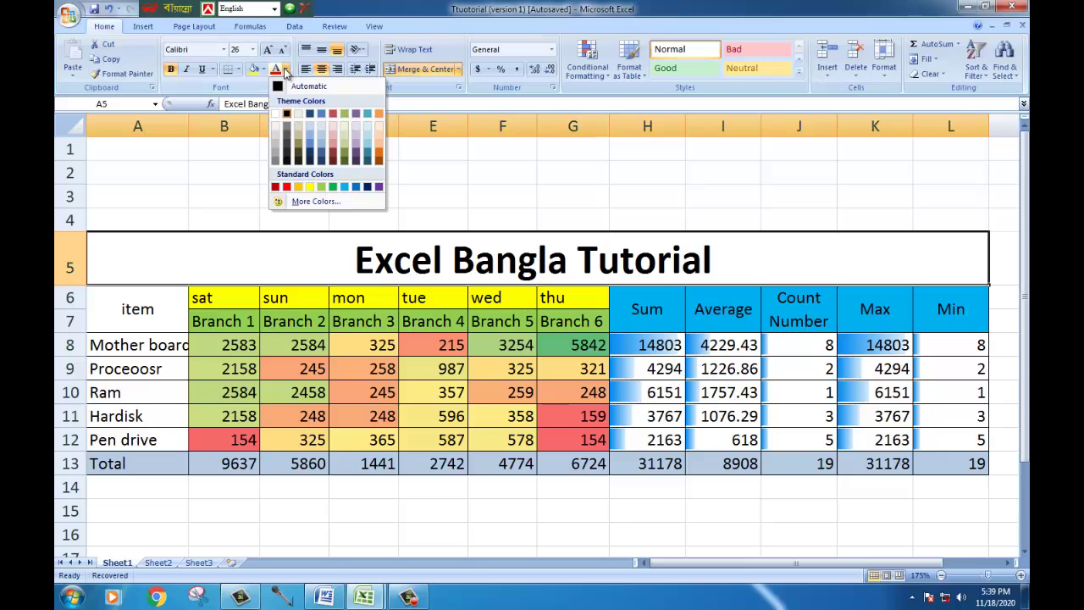
{"action": "left_click", "coordinate": [286, 188]}
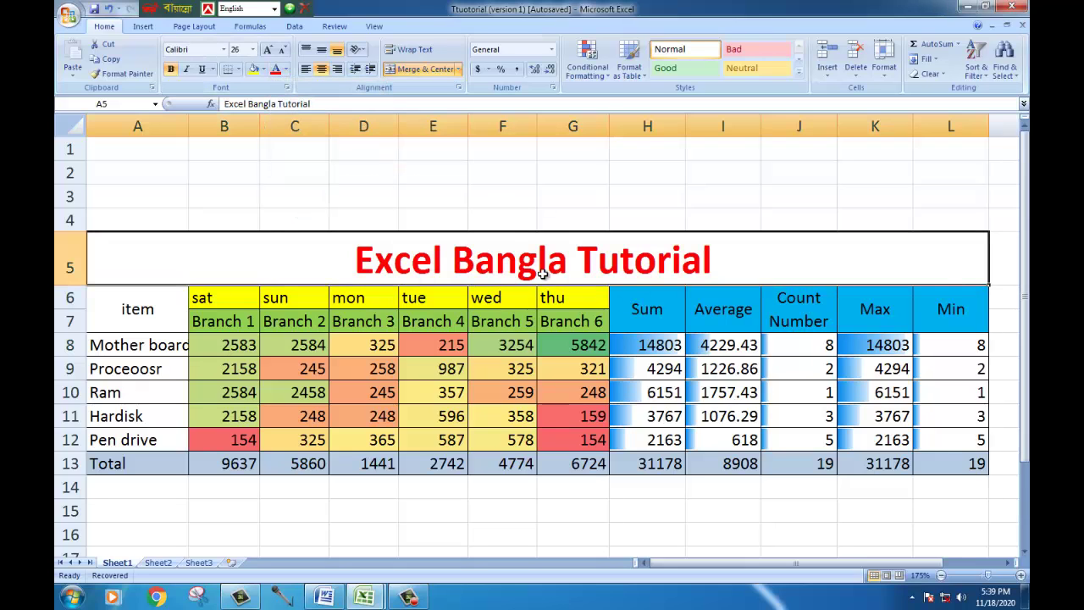